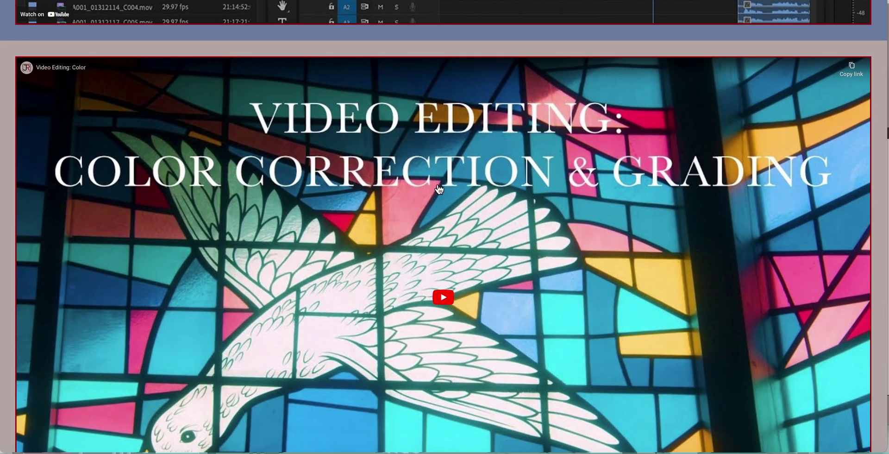
# Review the video reels on the JR Digital Media portfolio page, from Color Correction & Grading back to the site navigation.
pyautogui.scroll(15, 462, 193)
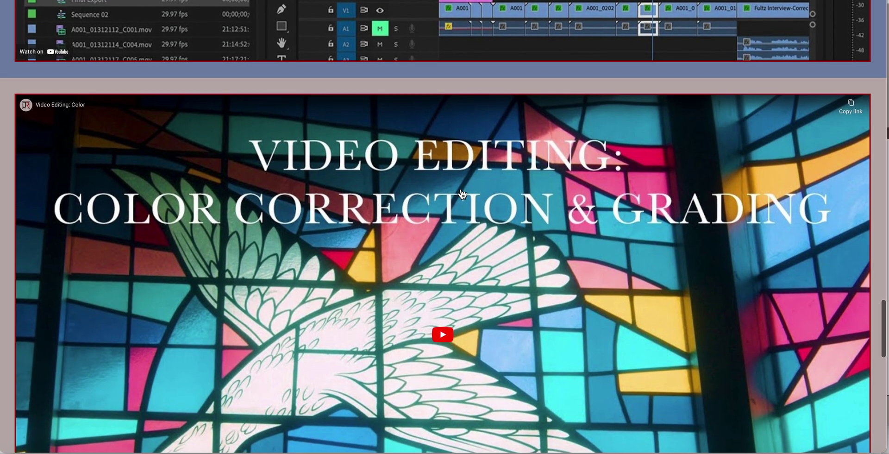
pyautogui.scroll(15, 452, 193)
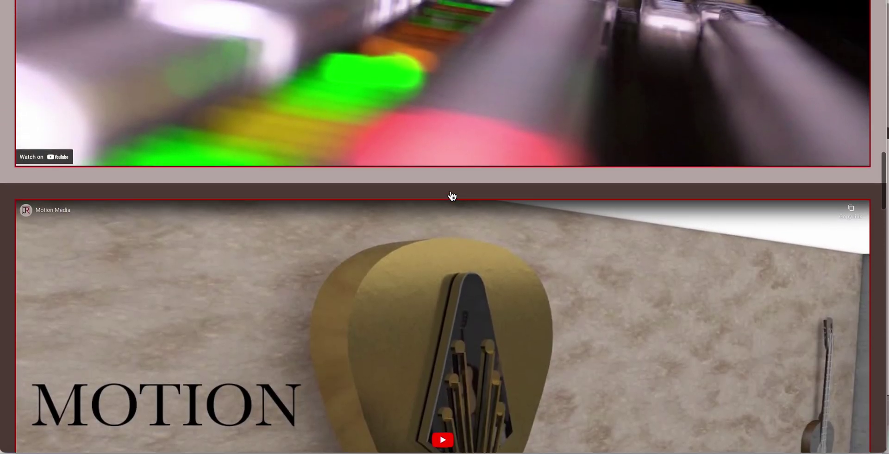
pyautogui.scroll(11, 452, 195)
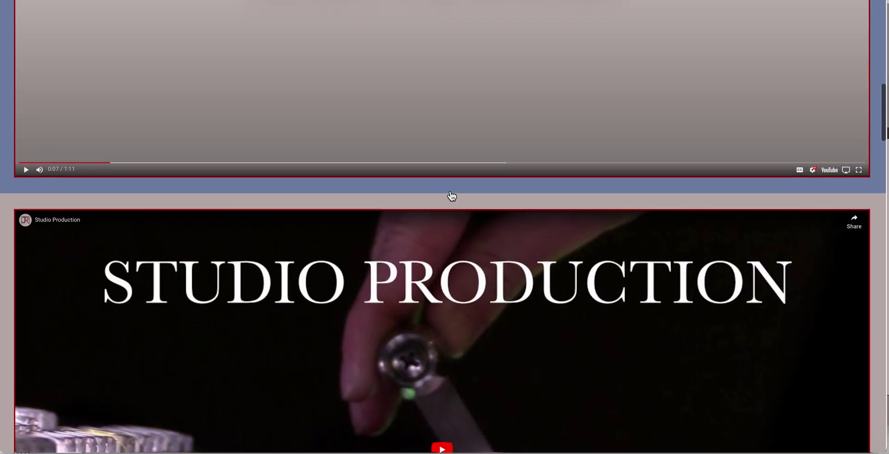
pyautogui.scroll(4, 451, 196)
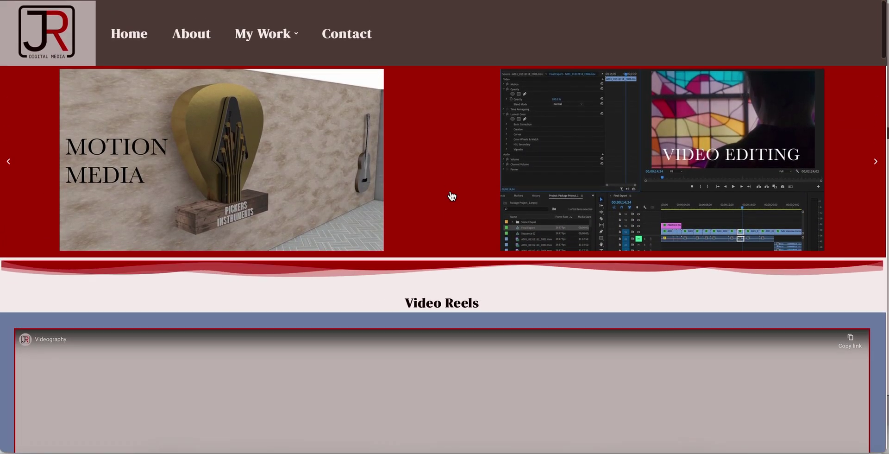
pyautogui.moveTo(280, 34)
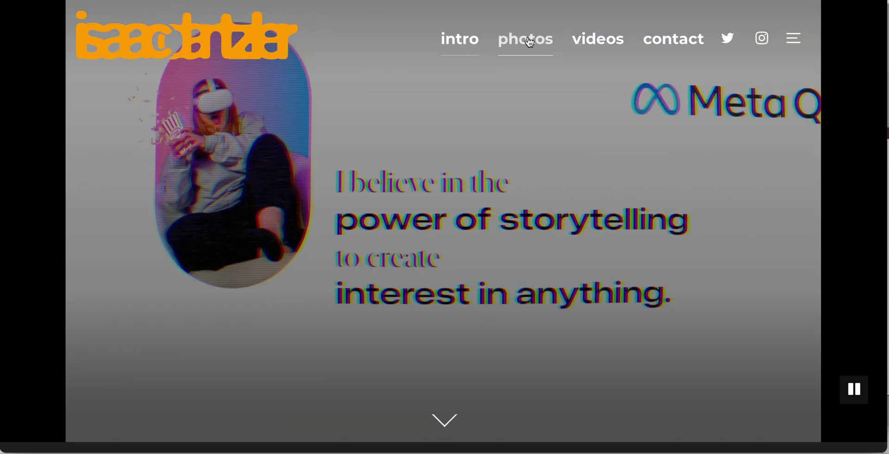
# Look over the intro page of the storytelling creative's portfolio, including the statement below the opening video.
pyautogui.scroll(-4, 509, 168)
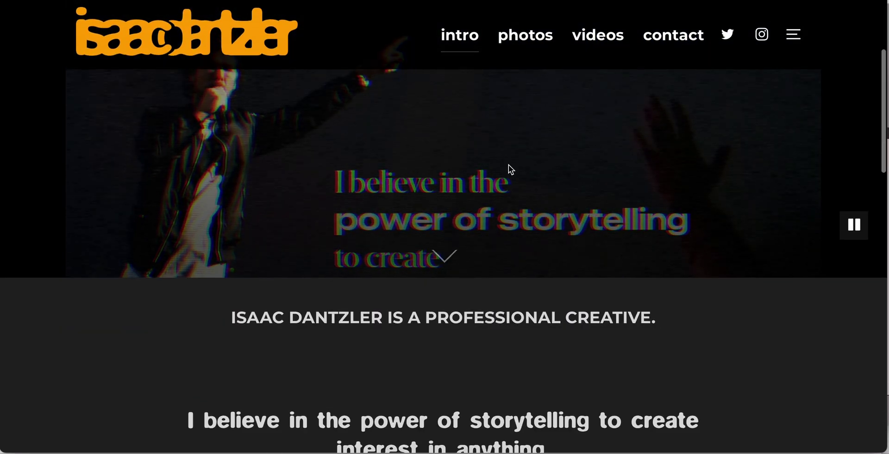
pyautogui.scroll(-5, 508, 165)
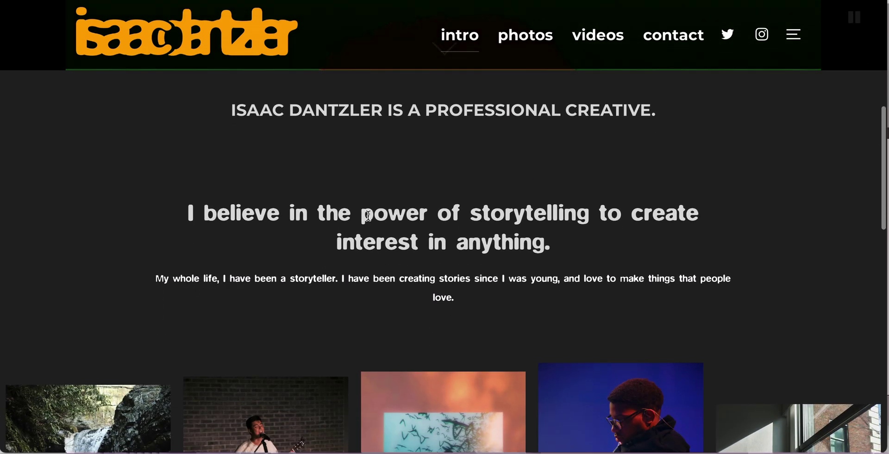
pyautogui.scroll(8, 367, 215)
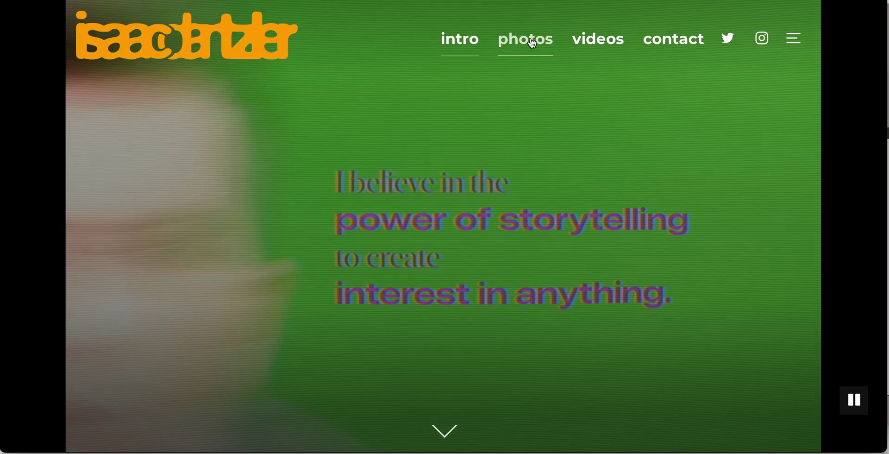
# Open the portfolio's photos page and browse the image gallery.
pyautogui.click(530, 41)
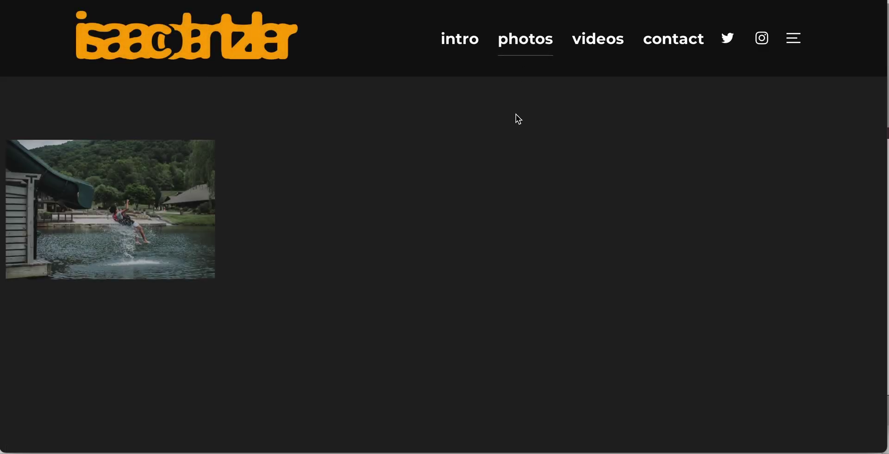
pyautogui.scroll(-2, 516, 113)
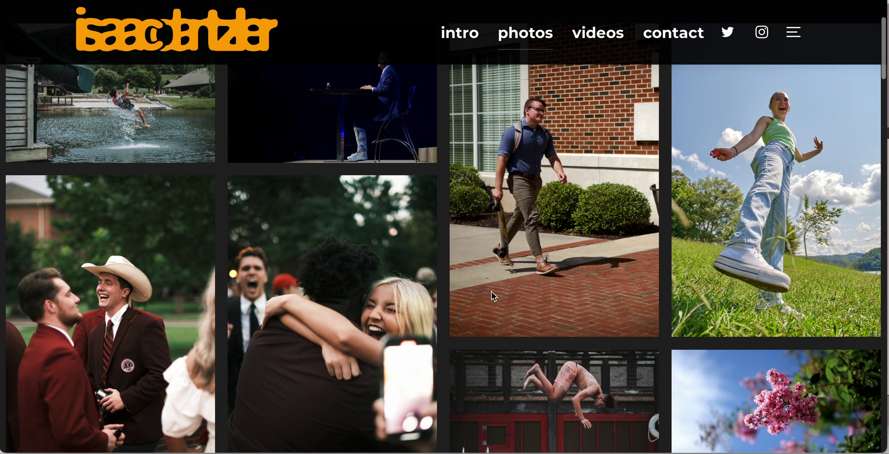
pyautogui.scroll(2, 490, 291)
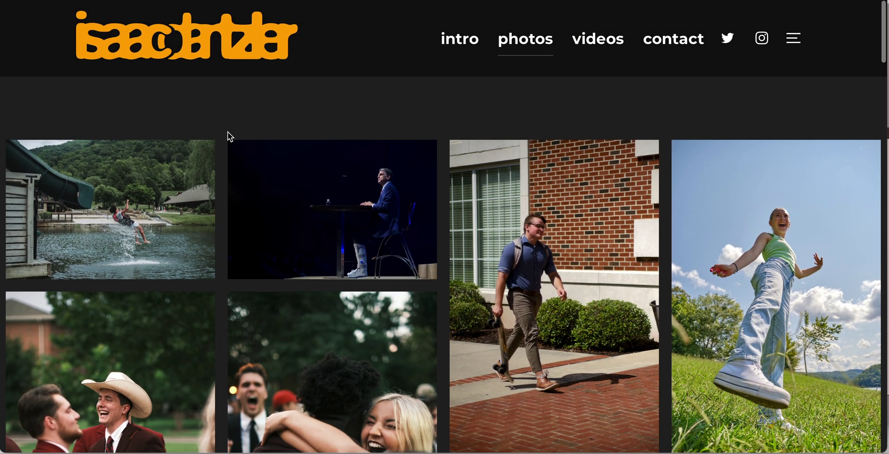
pyautogui.scroll(-1, 227, 131)
pyautogui.scroll(-8, 334, 192)
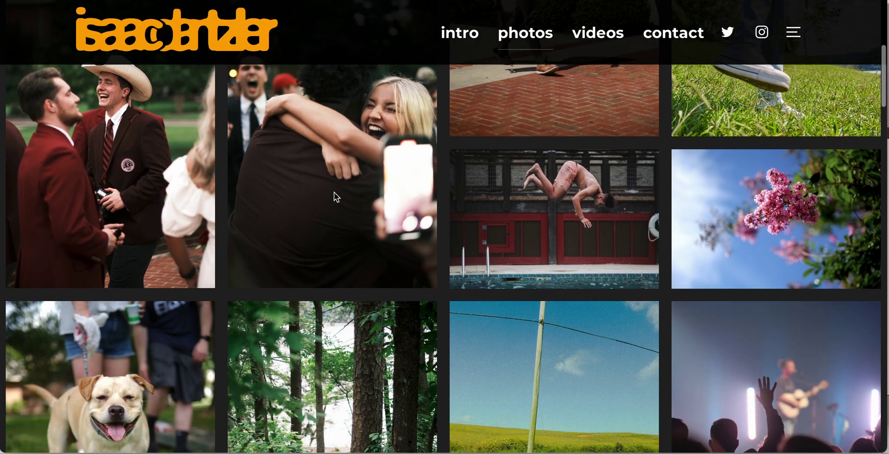
pyautogui.scroll(7, 335, 192)
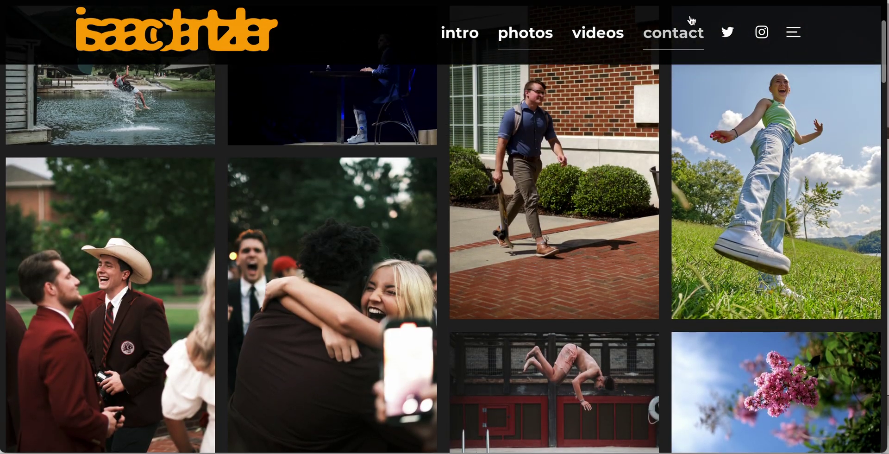
# Open the portfolio's videos page and look through the embedded YouTube videos.
pyautogui.click(604, 35)
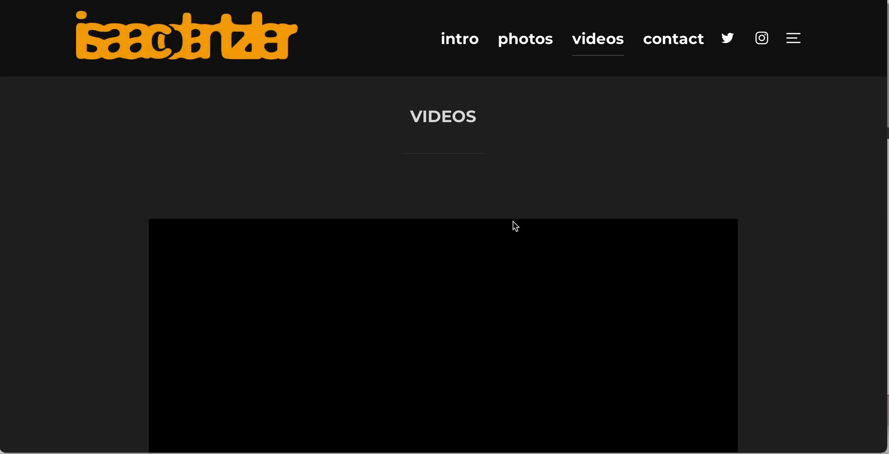
pyautogui.scroll(-4, 512, 223)
pyautogui.scroll(-9, 514, 226)
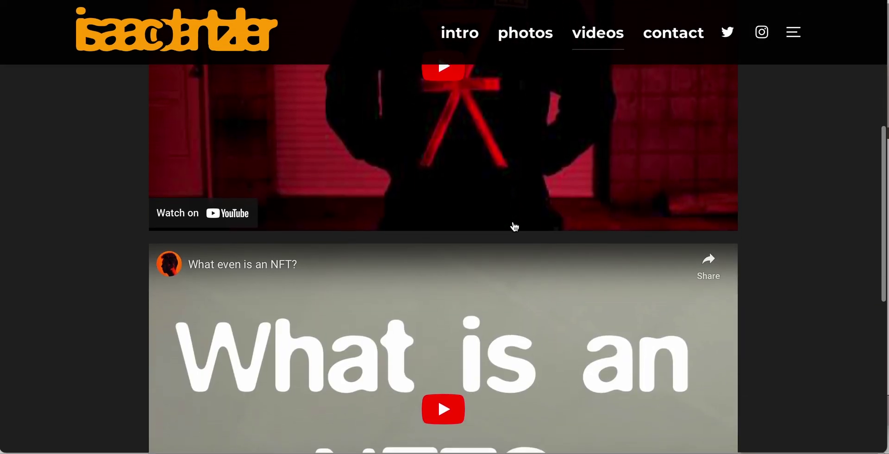
pyautogui.scroll(-3, 514, 226)
pyautogui.scroll(15, 513, 224)
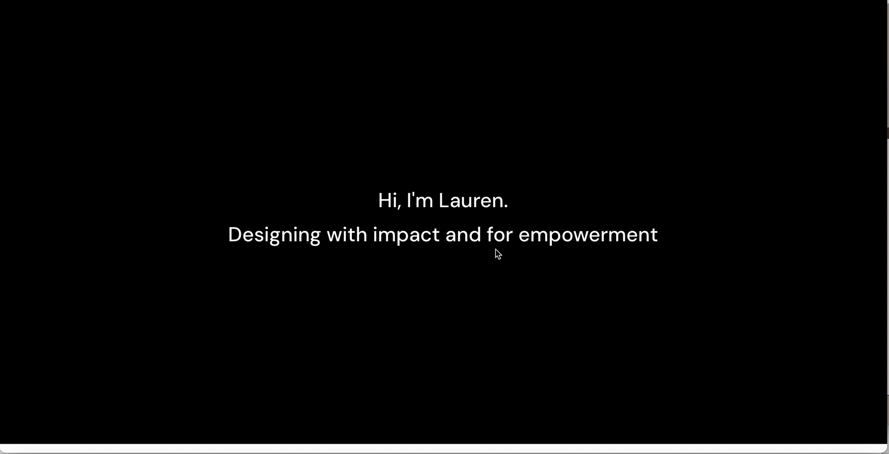
# Examine the product designer's home page, from the introduction banner through the case study cards.
pyautogui.scroll(-1, 496, 249)
pyautogui.scroll(3, 495, 249)
pyautogui.scroll(-1, 495, 249)
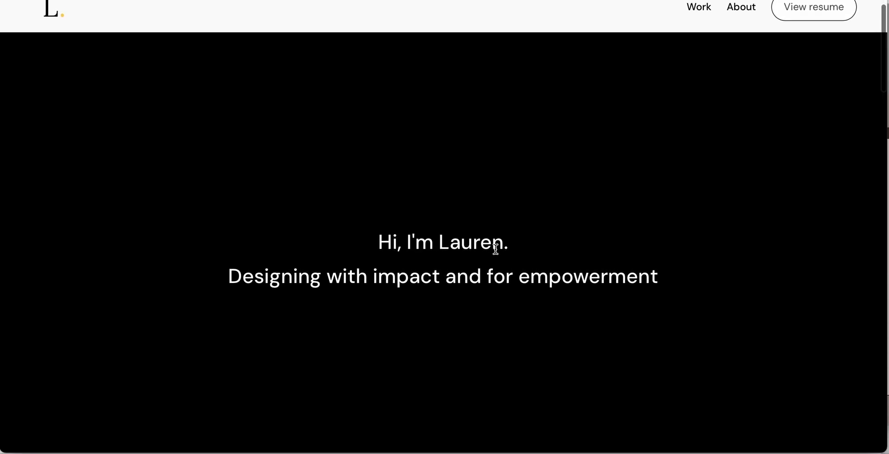
pyautogui.scroll(-1, 495, 248)
pyautogui.scroll(-8, 495, 253)
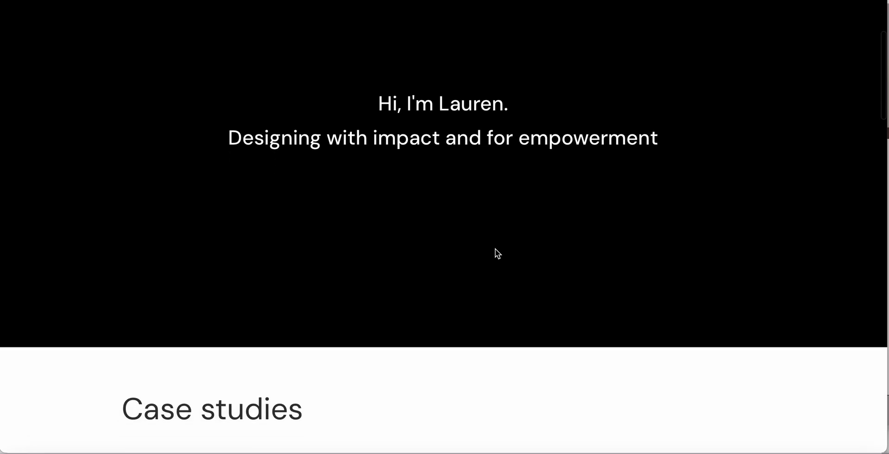
pyautogui.scroll(-4, 495, 250)
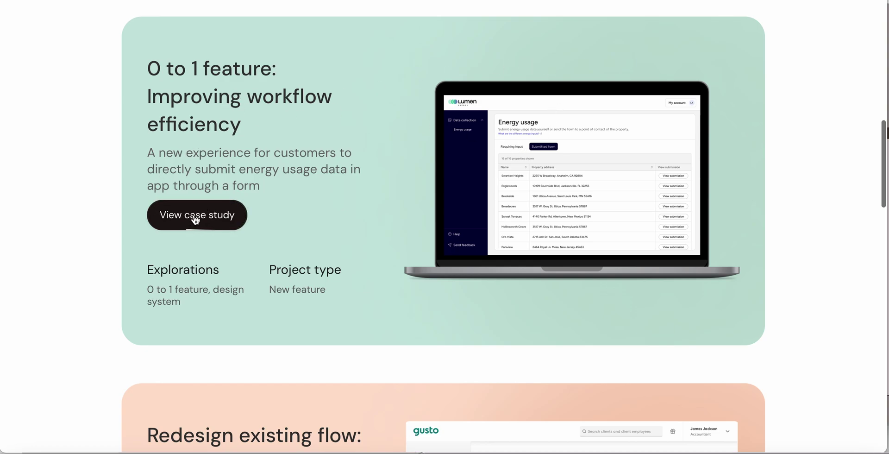
pyautogui.scroll(-7, 195, 220)
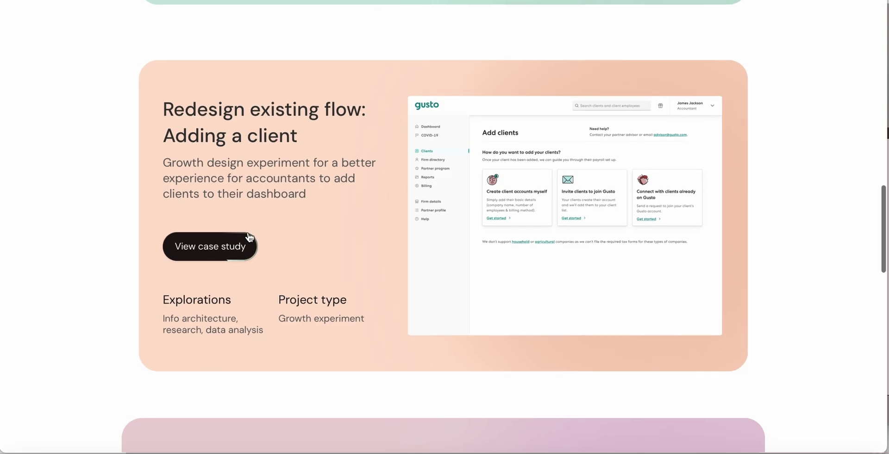
pyautogui.scroll(-12, 282, 195)
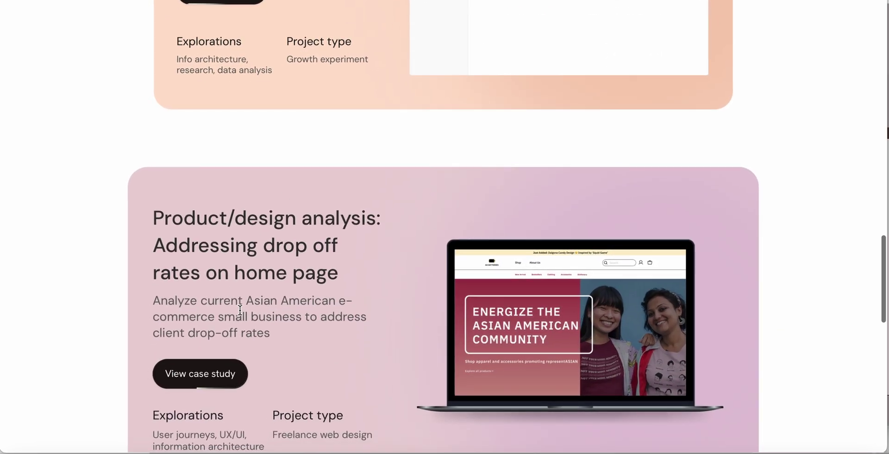
pyautogui.scroll(-8, 240, 310)
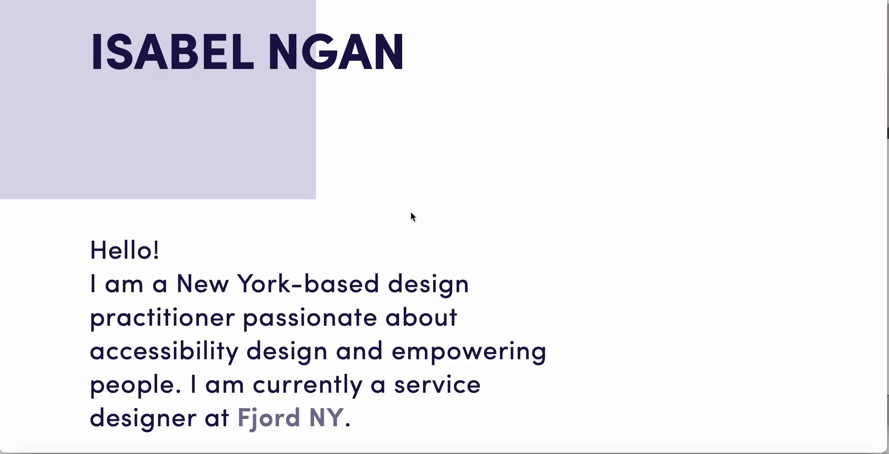
# Browse the New York-based design practitioner's portfolio, from the introduction through the NASA Playbook, Ecology of Interventions and Kitchen Measurements Search projects.
pyautogui.scroll(-10, 410, 212)
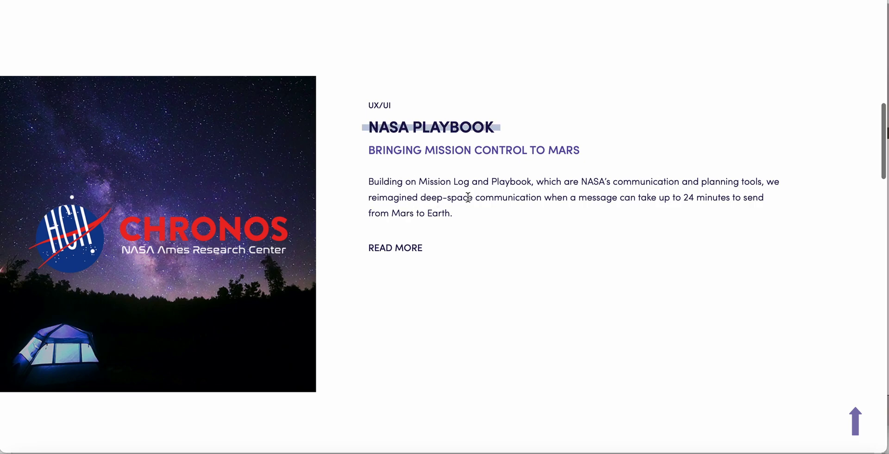
pyautogui.scroll(-6, 467, 197)
pyautogui.scroll(-2, 467, 197)
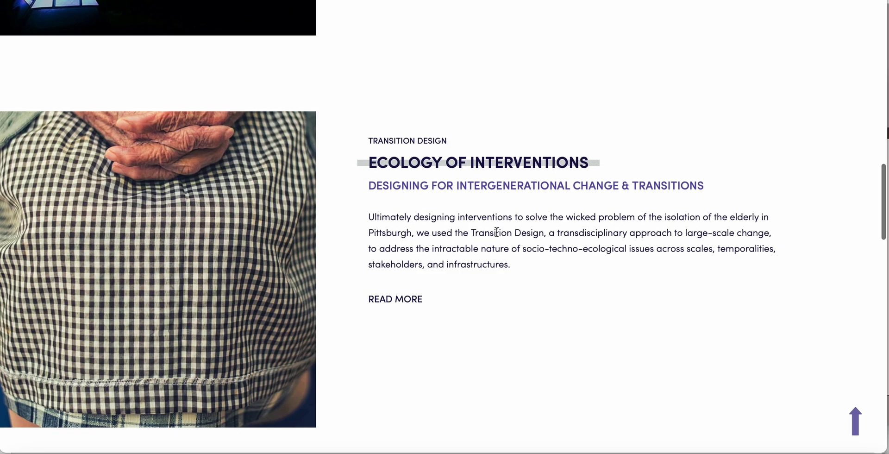
pyautogui.scroll(-10, 496, 232)
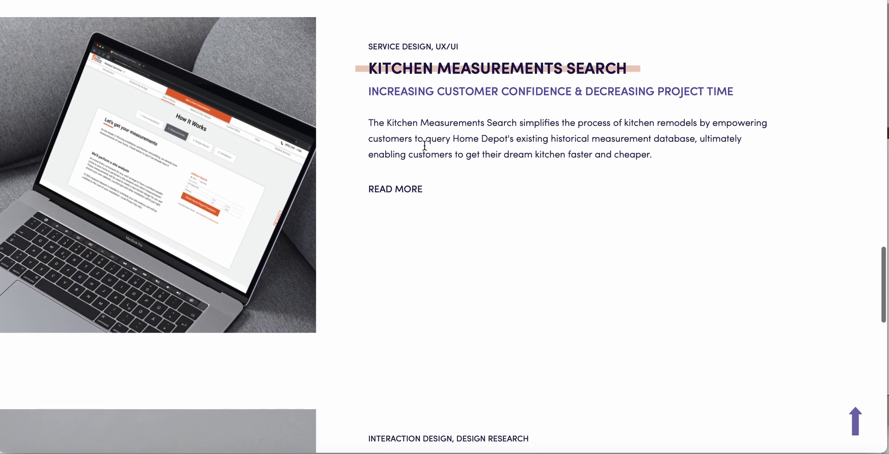
pyautogui.scroll(-2, 421, 154)
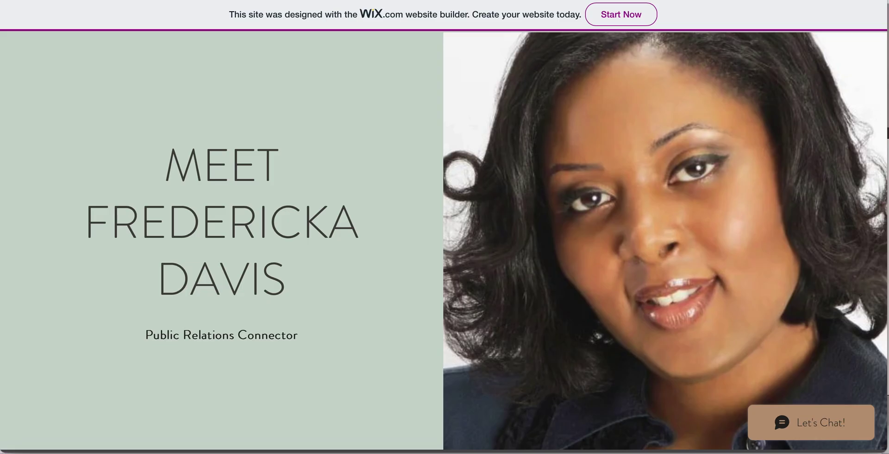
# Look over the public relations portfolio's home page down to the footer and return to its site navigation.
pyautogui.scroll(-3, 368, 215)
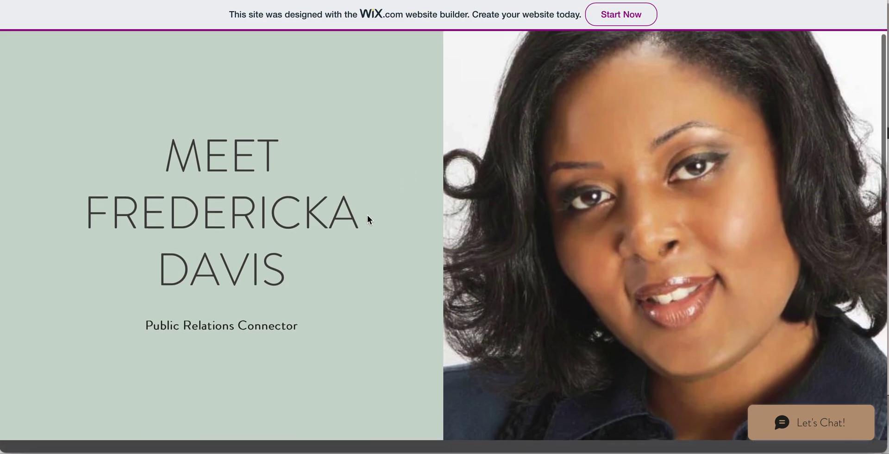
pyautogui.scroll(-6, 367, 215)
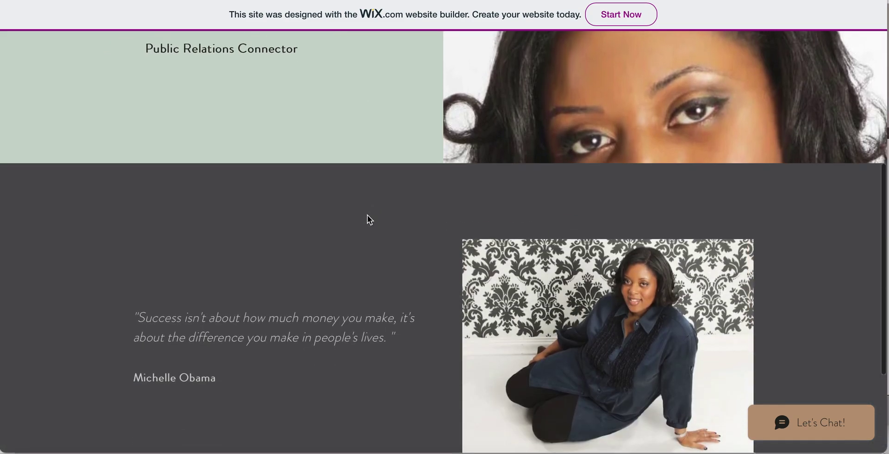
pyautogui.scroll(-1, 367, 215)
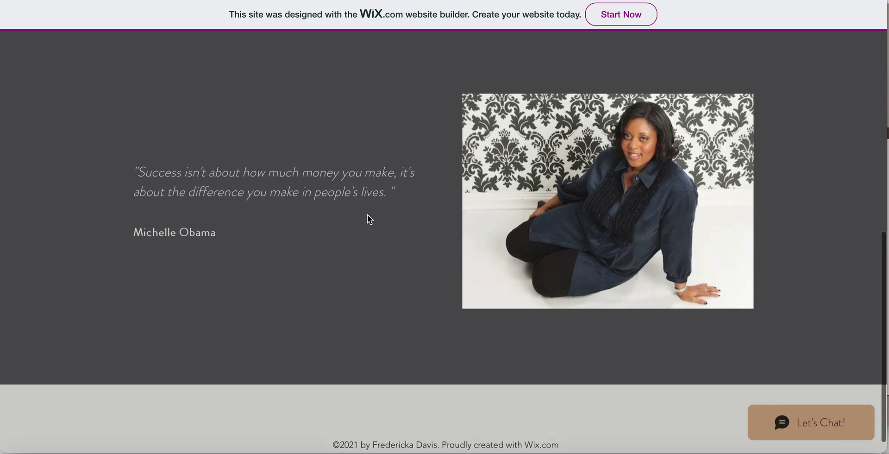
pyautogui.scroll(6, 367, 215)
pyautogui.scroll(5, 367, 215)
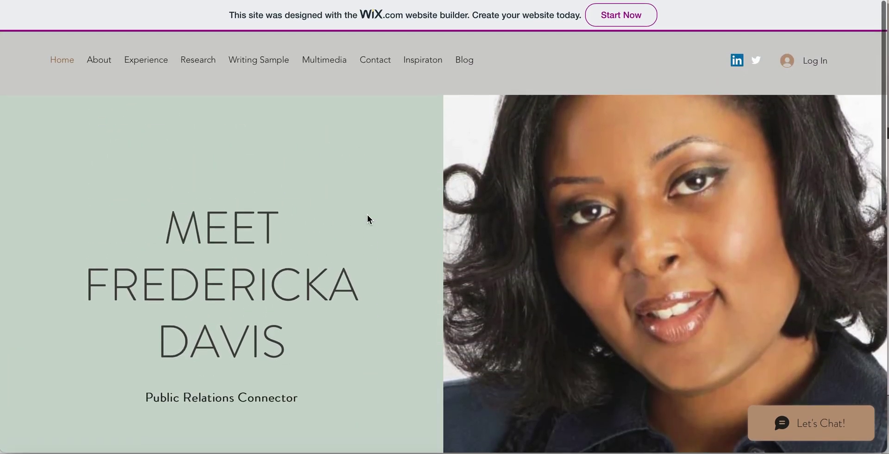
# Open the public relations portfolio's Writing Sample page and examine the Pitch Letter and Op-ed entries.
pyautogui.moveTo(145, 62)
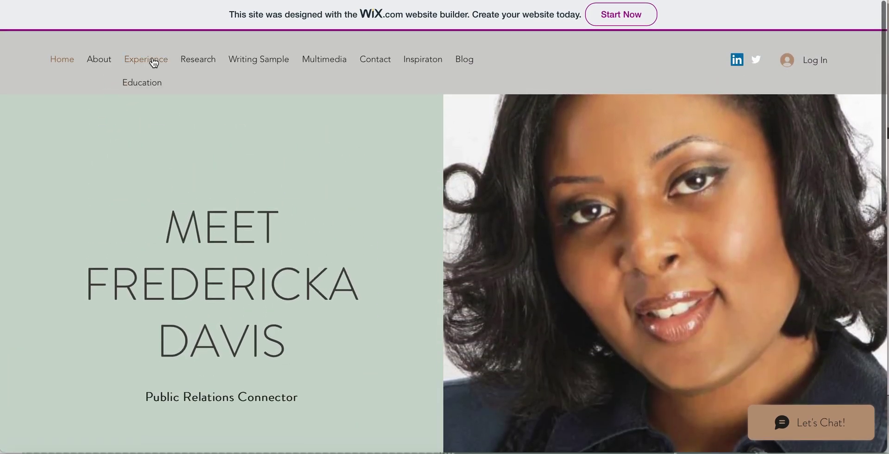
pyautogui.click(254, 58)
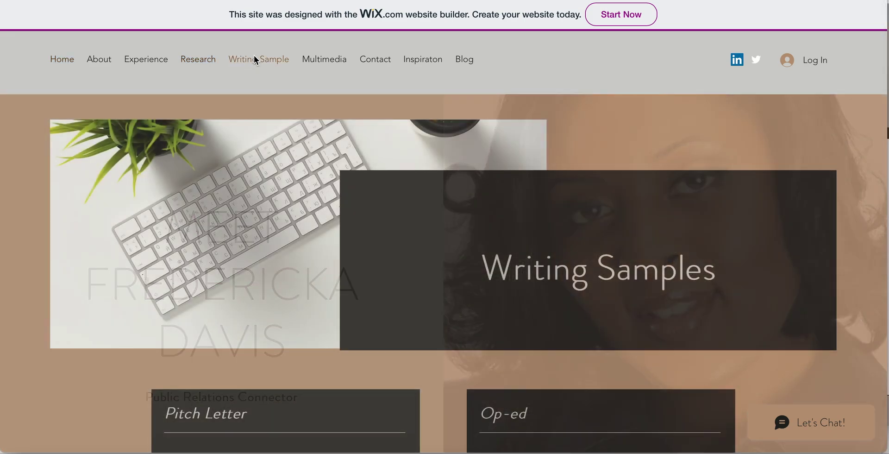
pyautogui.scroll(-7, 328, 262)
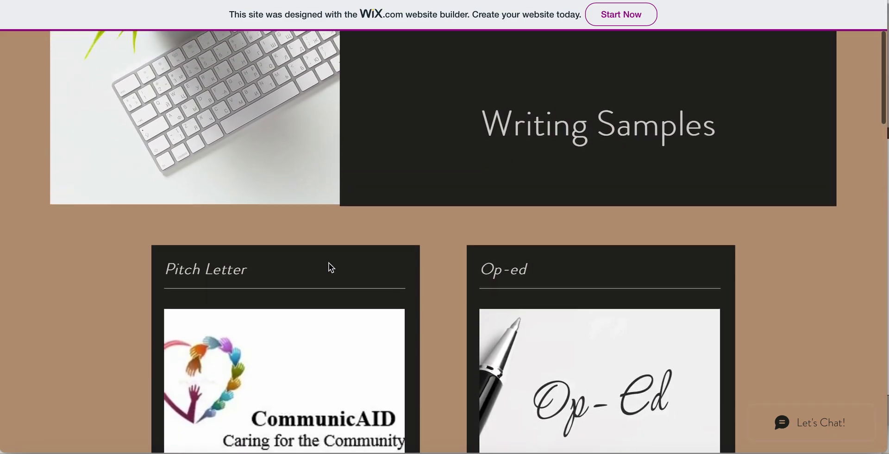
pyautogui.scroll(-1, 329, 267)
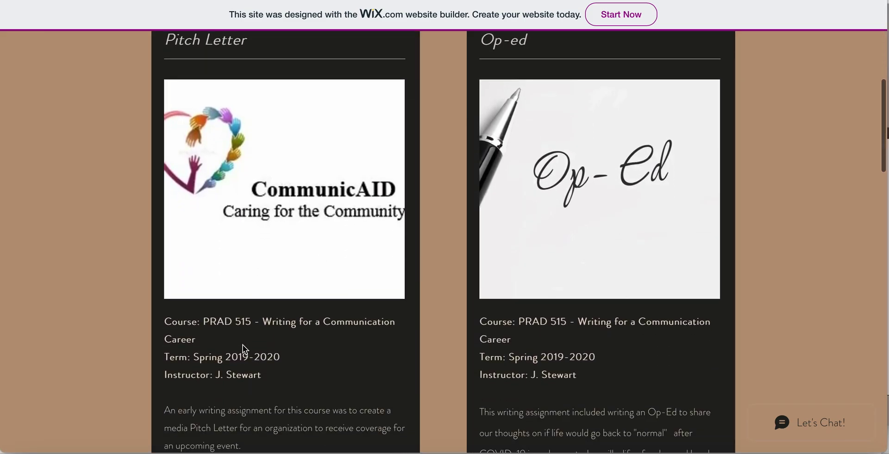
pyautogui.scroll(-1, 243, 345)
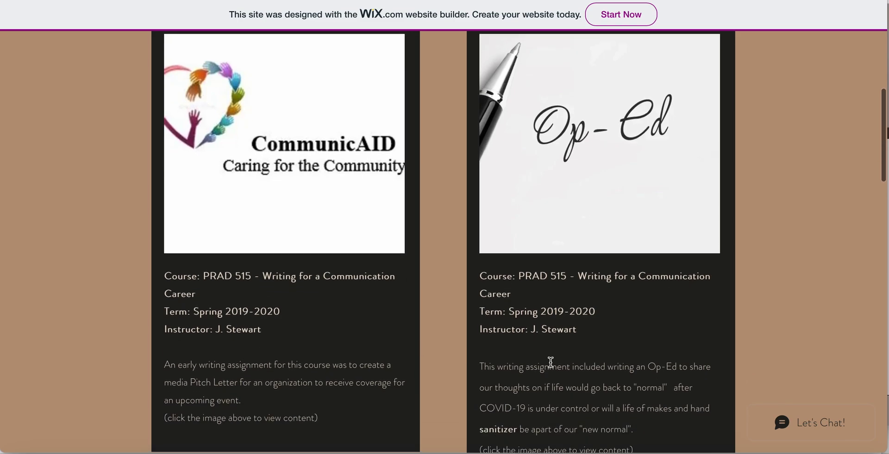
# Examine the rest of the Writing Sample page, including the Interview / Blog Post and LAGRANT Foundation Scholarship Essay entries.
pyautogui.scroll(-1, 566, 358)
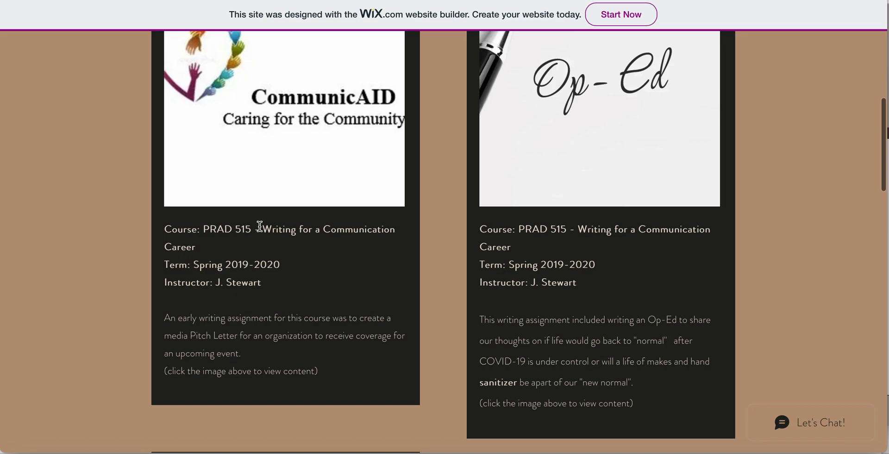
pyautogui.scroll(-1, 265, 228)
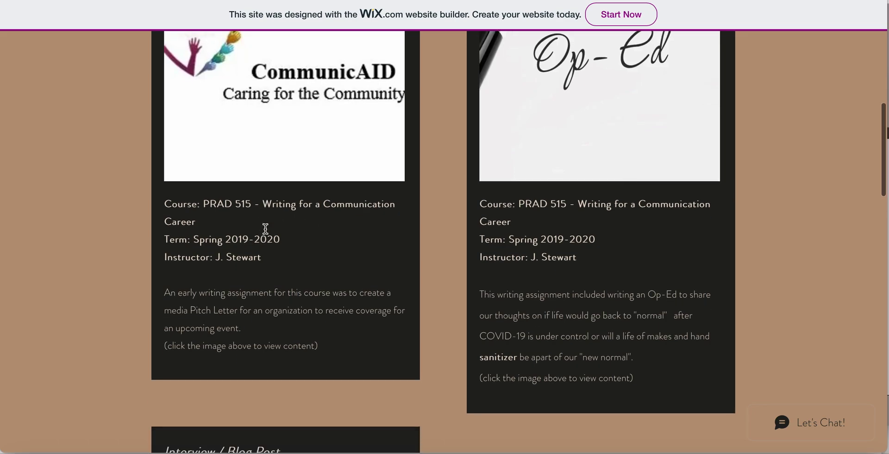
pyautogui.scroll(-8, 278, 262)
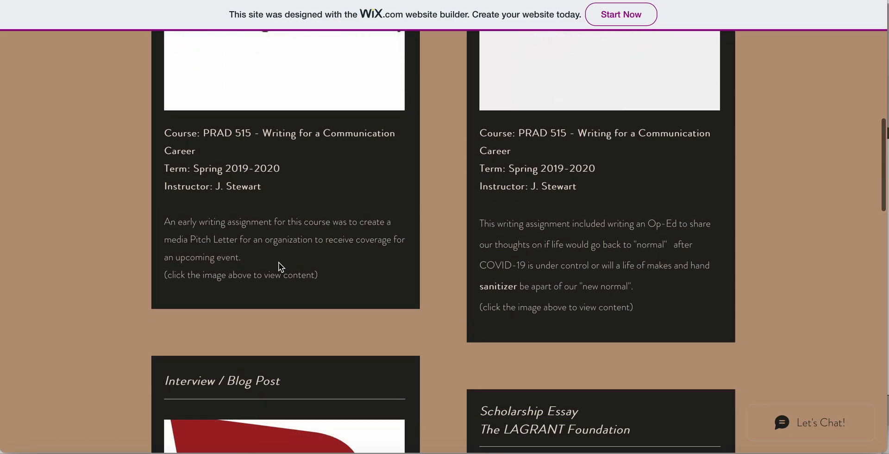
pyautogui.scroll(-1, 280, 267)
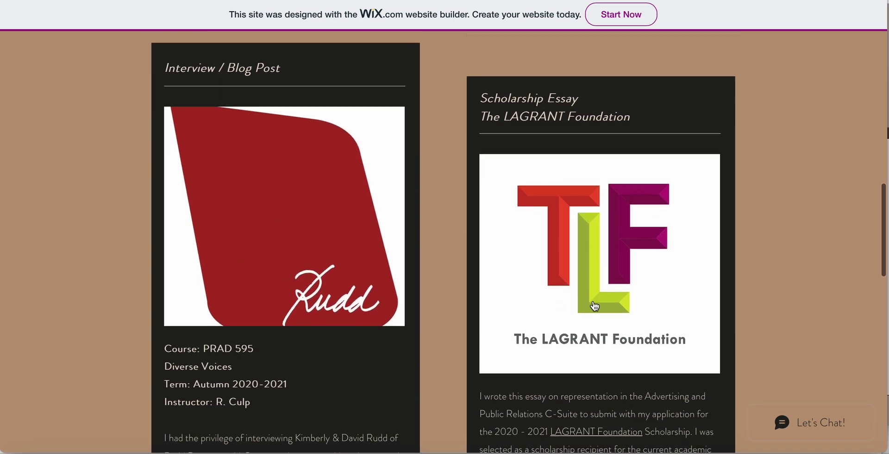
pyautogui.scroll(-15, 593, 303)
pyautogui.scroll(-2, 593, 301)
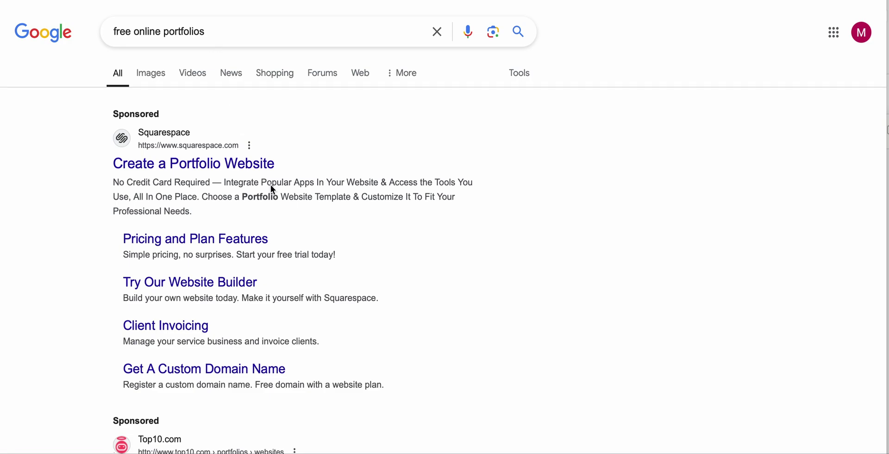
# Review the Google results for "free online portfolios", from the Squarespace and Wix listings through Canva, Adobe Express and Crevado.
pyautogui.scroll(-2, 322, 211)
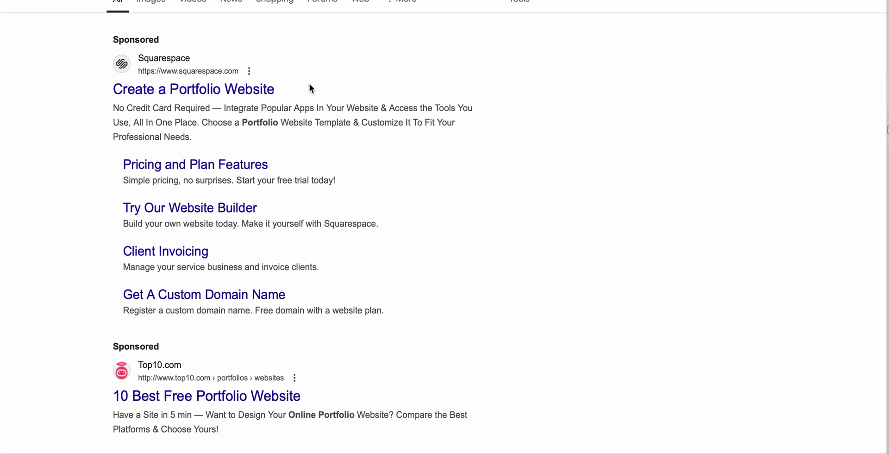
pyautogui.scroll(-1, 309, 84)
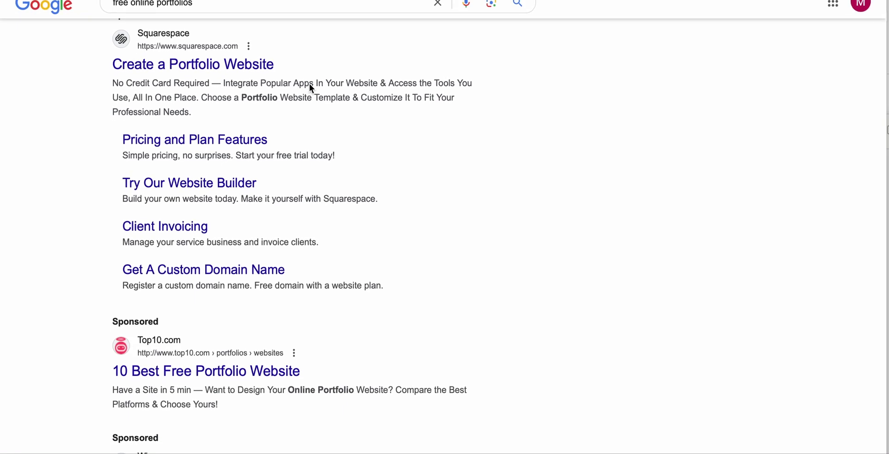
pyautogui.scroll(-1, 309, 84)
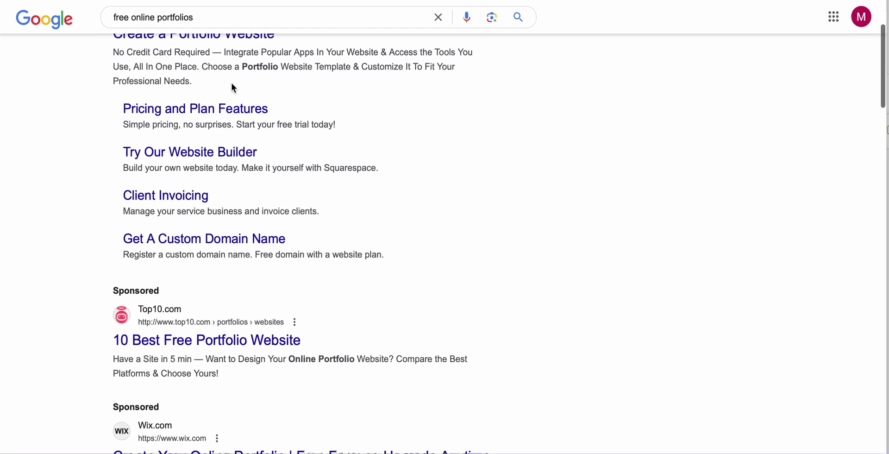
pyautogui.scroll(1, 232, 84)
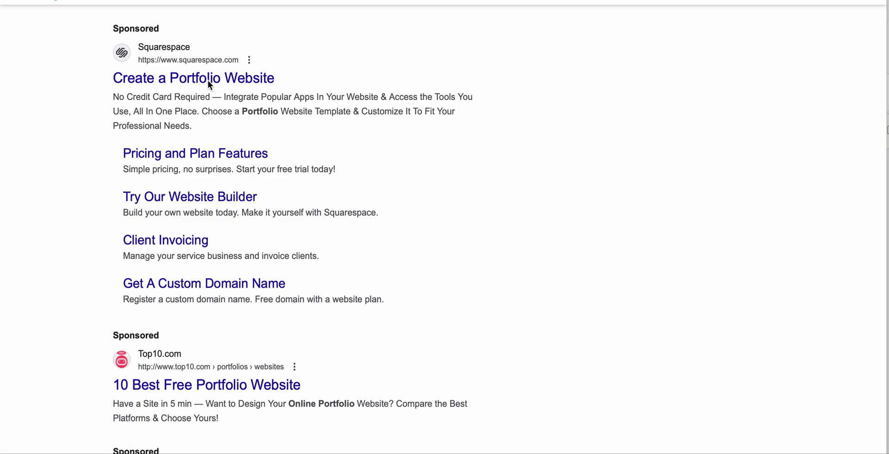
pyautogui.scroll(-1, 207, 80)
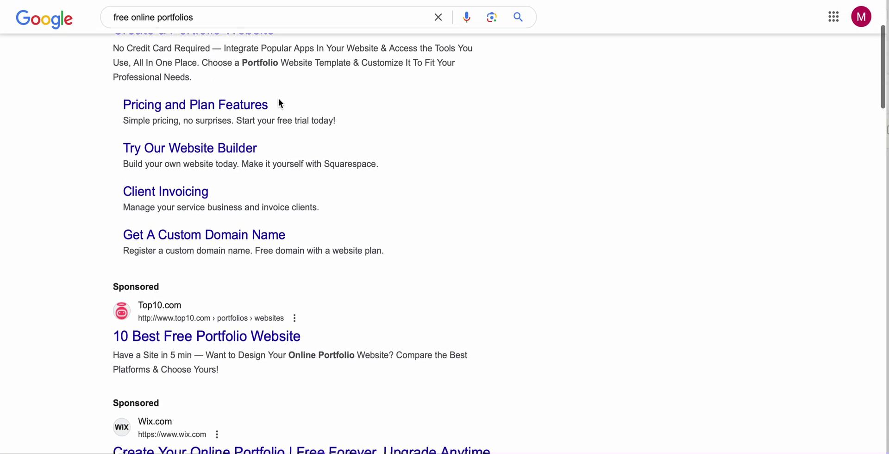
pyautogui.scroll(-3, 369, 138)
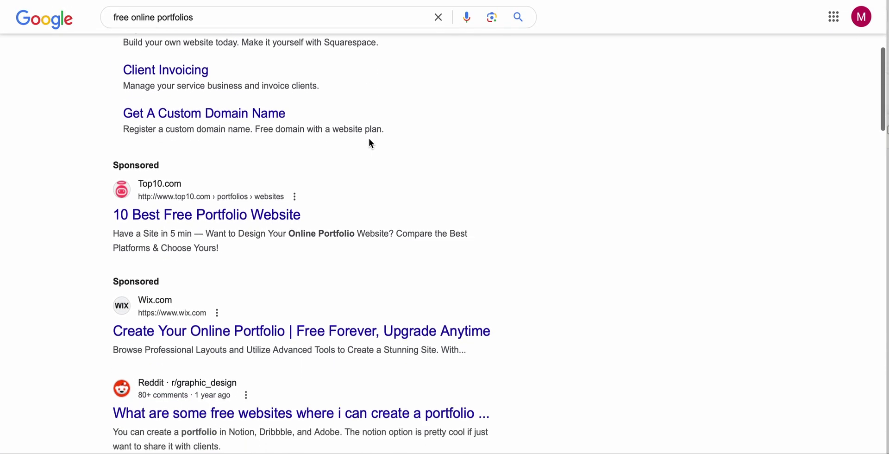
pyautogui.scroll(-1, 369, 138)
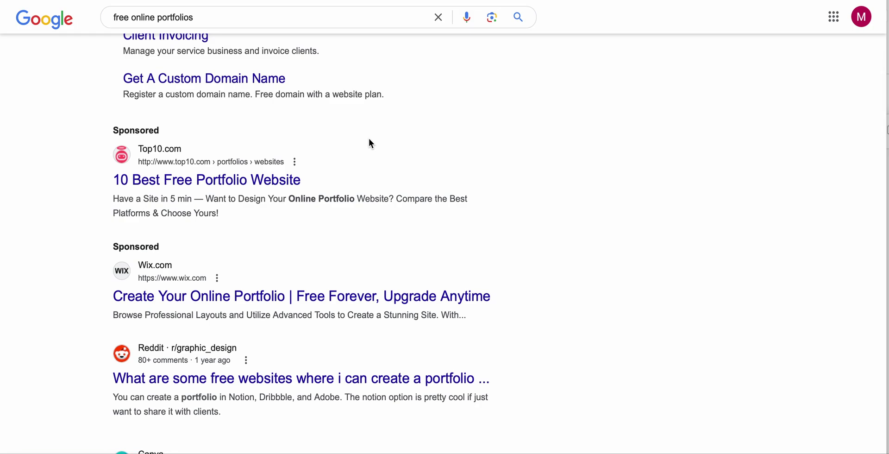
pyautogui.scroll(-4, 379, 149)
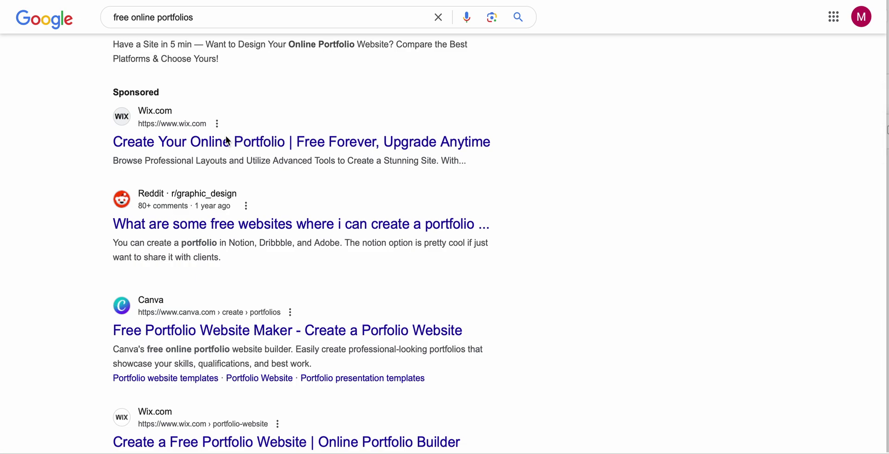
pyautogui.scroll(-6, 312, 337)
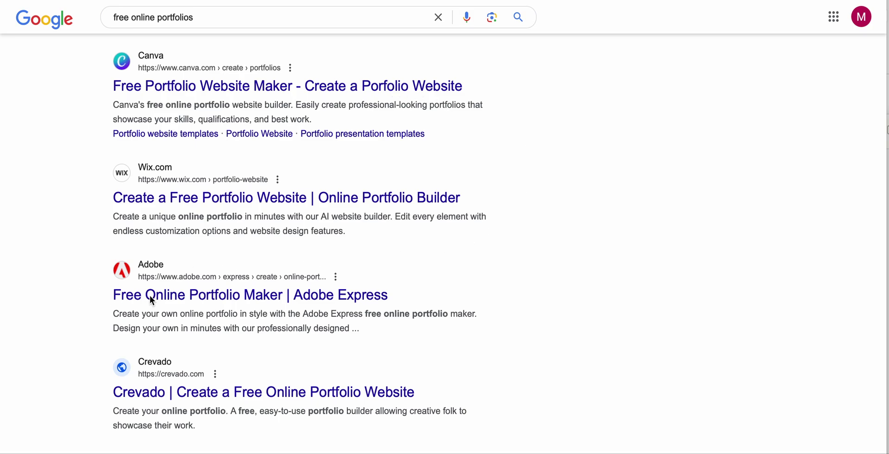
# Replace the Google search query with "adobe express" and run the search.
pyautogui.scroll(10, 289, 295)
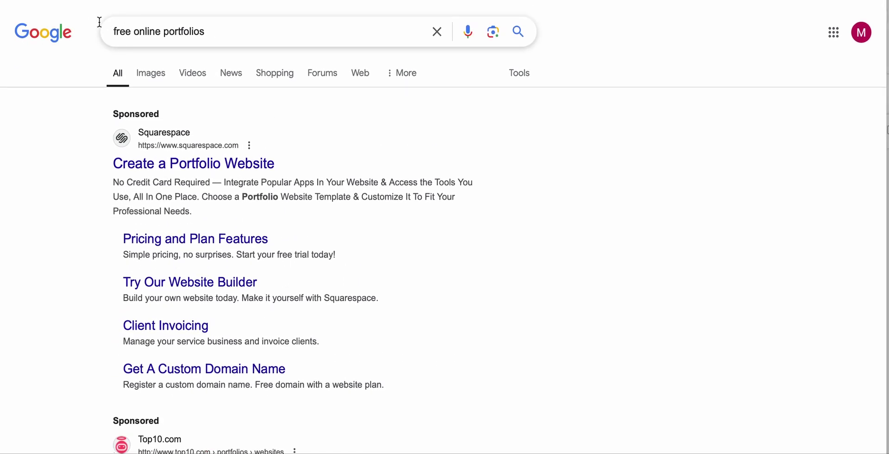
pyautogui.moveTo(215, 36); pyautogui.dragTo(94, 27)
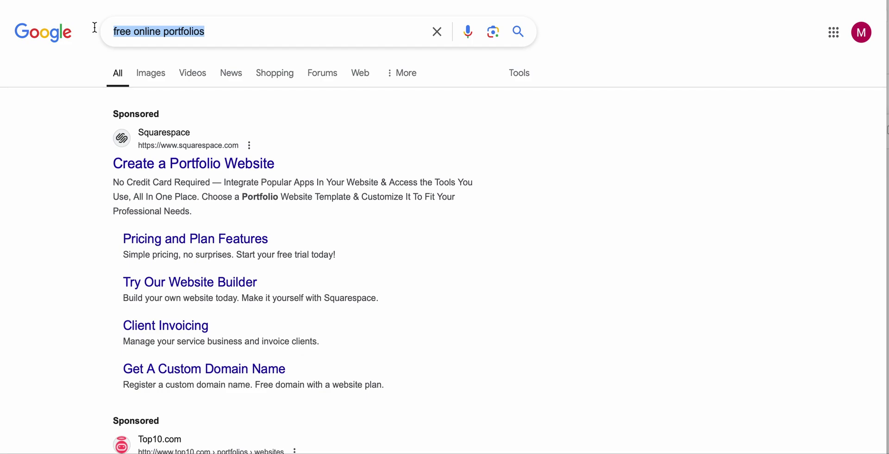
pyautogui.write('adobe express')
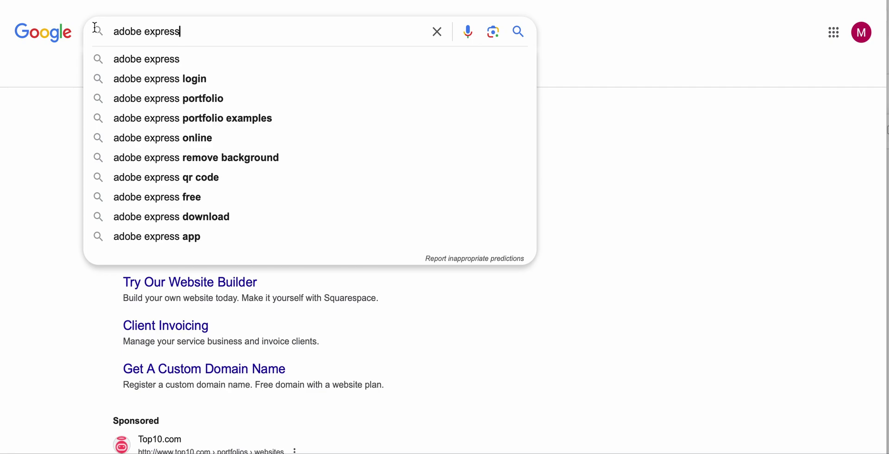
pyautogui.press('Return')
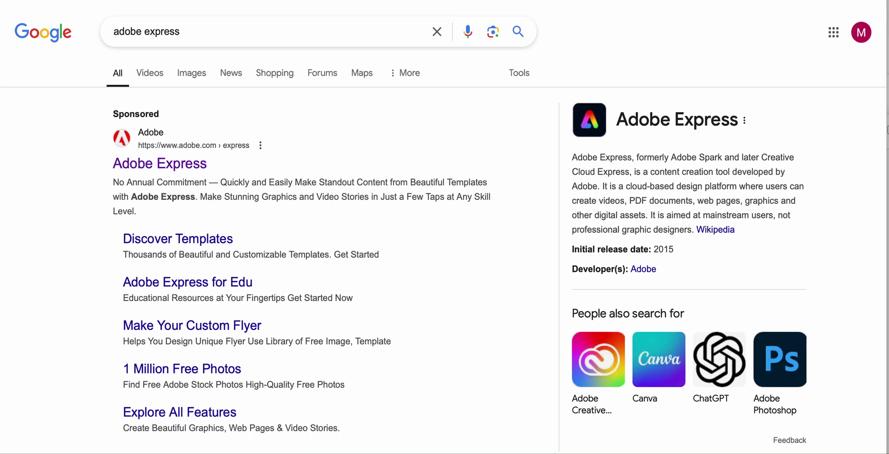
# Open the sponsored Adobe Express result, choose the free version and dismiss the Google sign-in prompt.
pyautogui.click(133, 162)
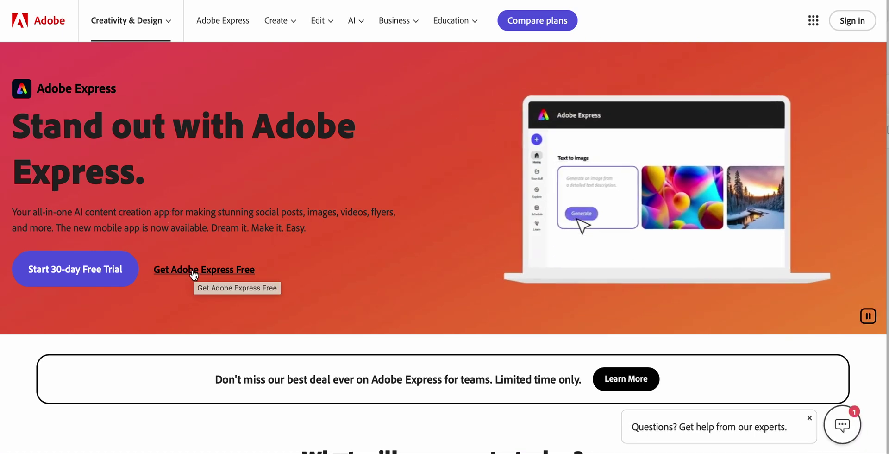
pyautogui.click(193, 272)
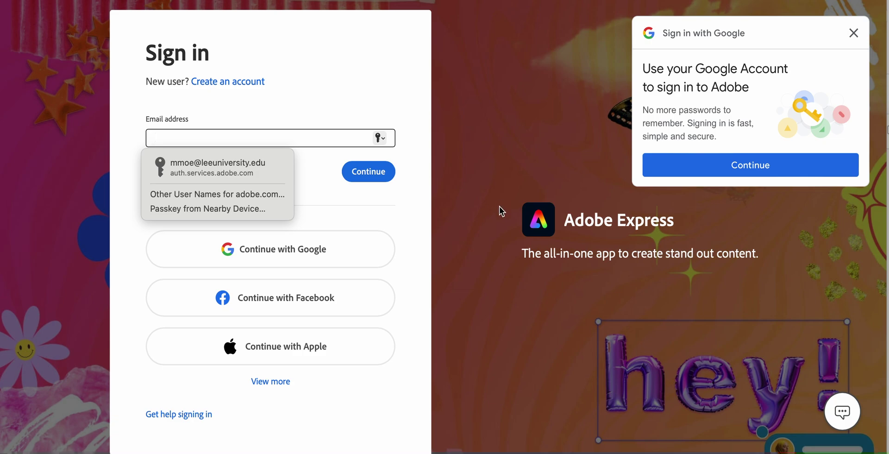
pyautogui.click(853, 34)
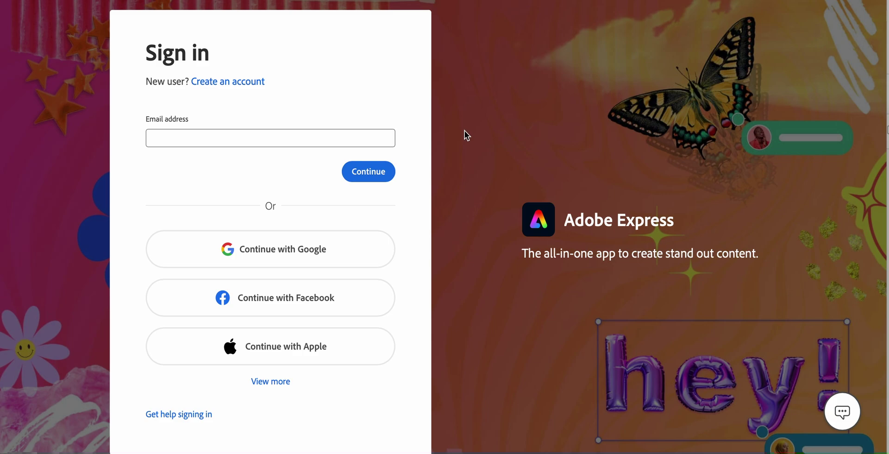
# Open the new-user account creation form from the Adobe sign-in page and look at its email sign-up option.
pyautogui.click(165, 137)
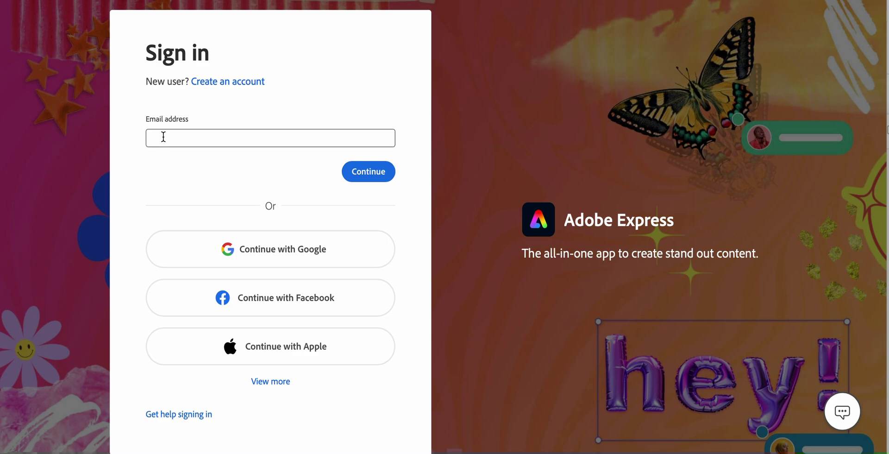
pyautogui.click(209, 81)
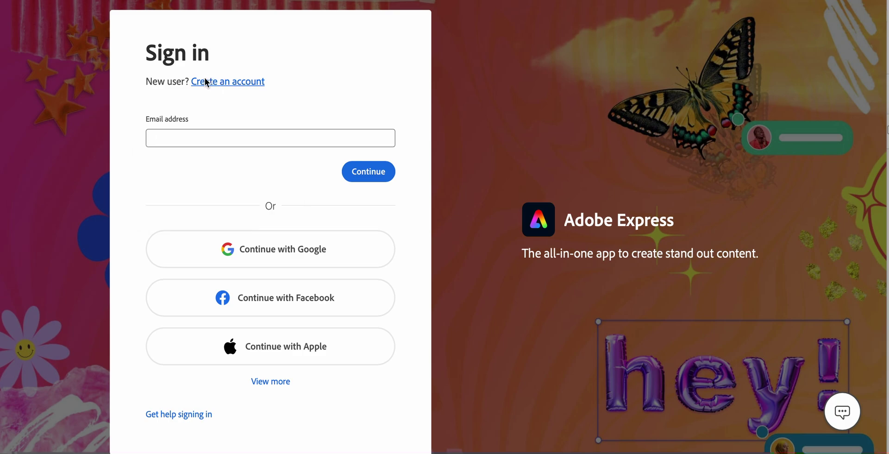
pyautogui.click(156, 260)
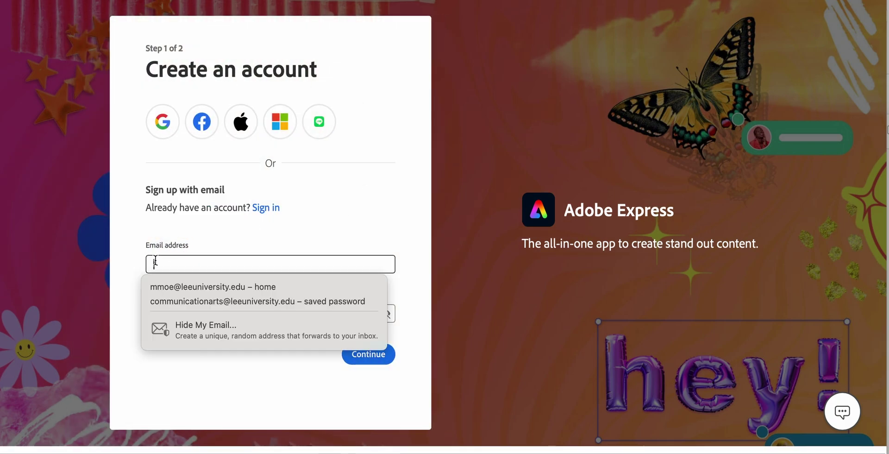
pyautogui.click(229, 222)
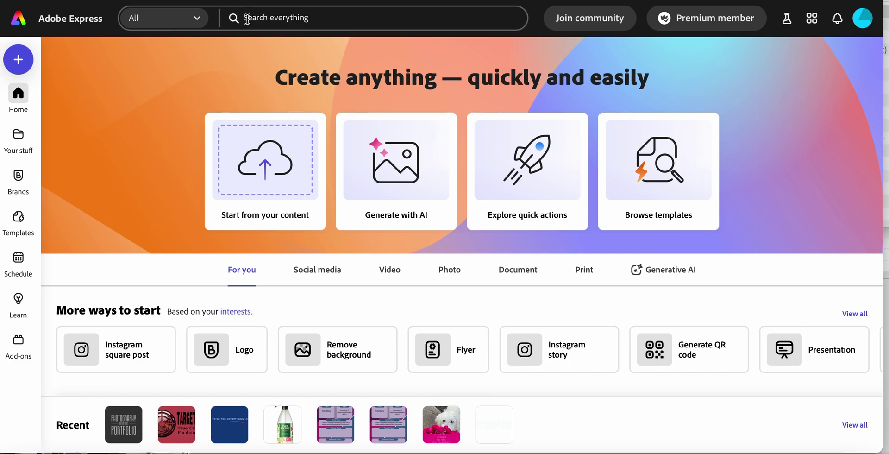
# Search Adobe Express for "portfolio" and start a new project from the Online portfolio suggestion.
pyautogui.click(271, 21)
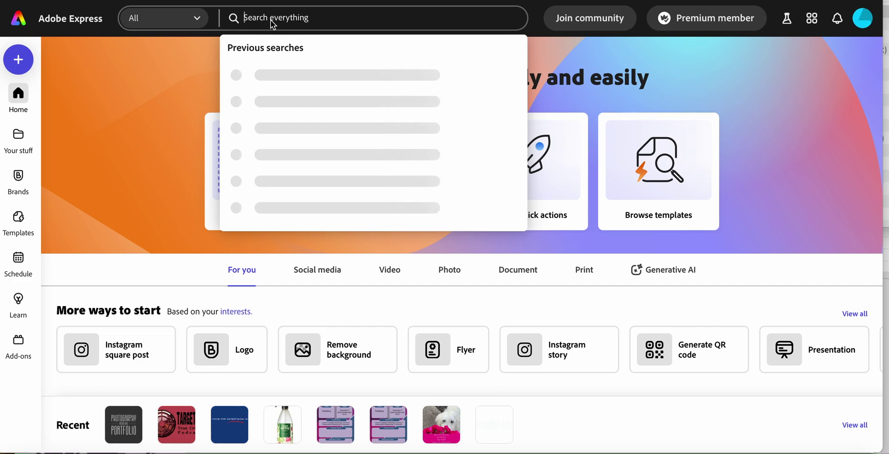
pyautogui.write('portf')
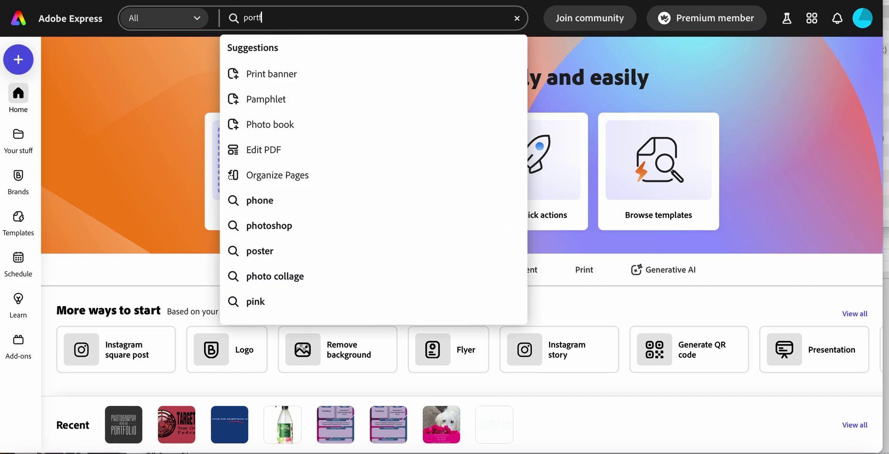
pyautogui.write('olio')
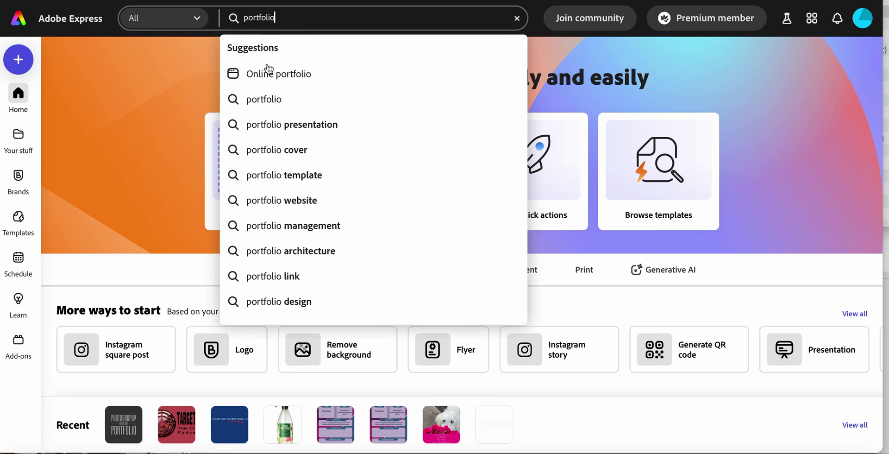
pyautogui.click(264, 76)
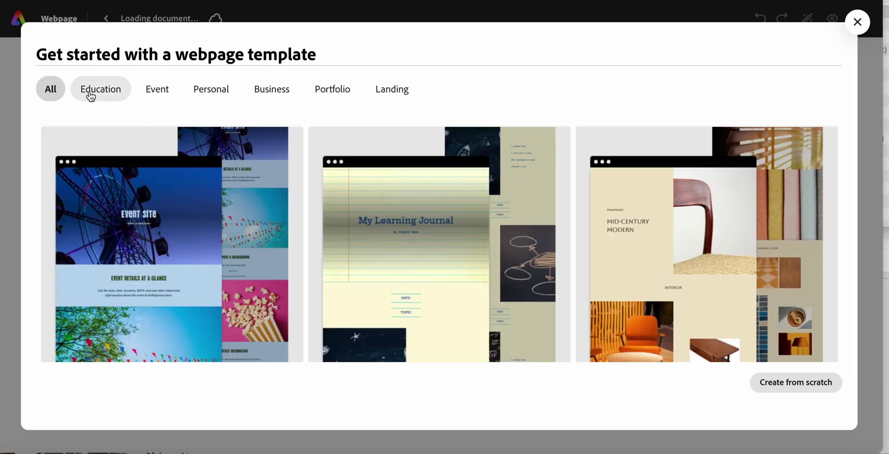
# Browse the Business and Personal webpage templates, looking through the Personal designs and returning to the Photography portfolio.
pyautogui.click(272, 91)
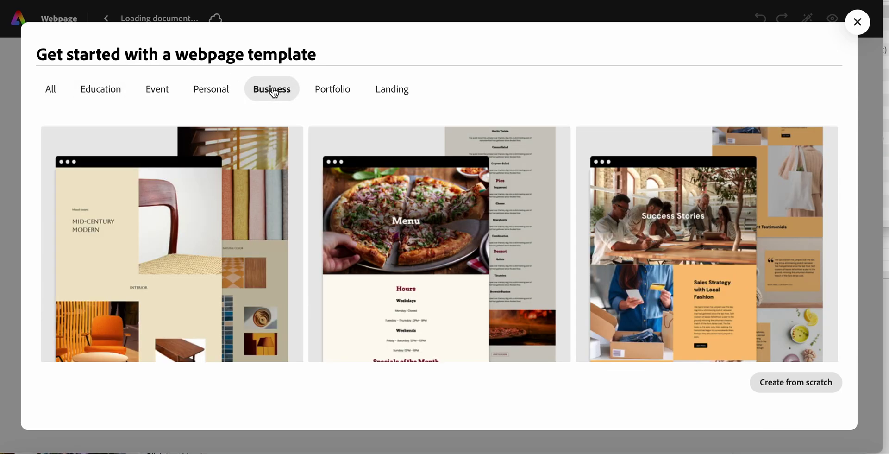
pyautogui.click(212, 91)
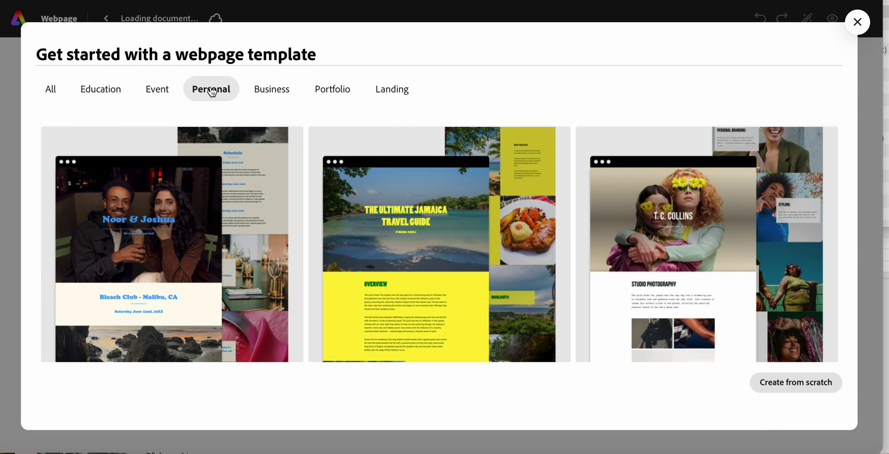
pyautogui.scroll(-2, 329, 139)
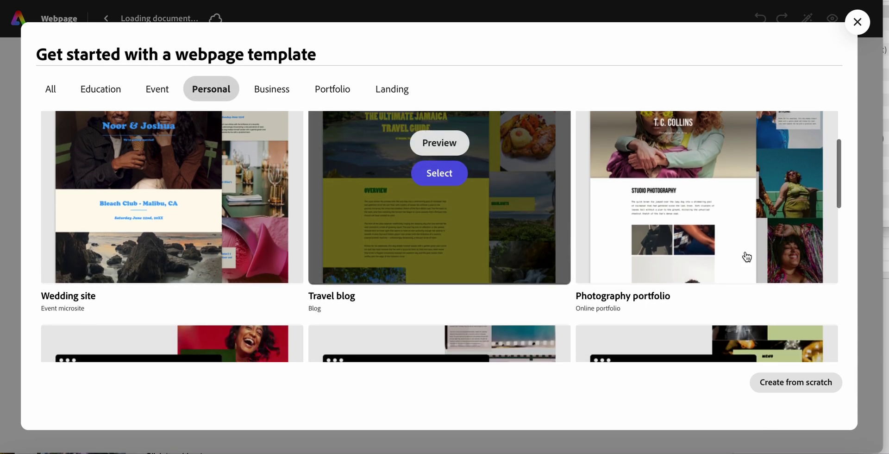
pyautogui.scroll(-1, 661, 294)
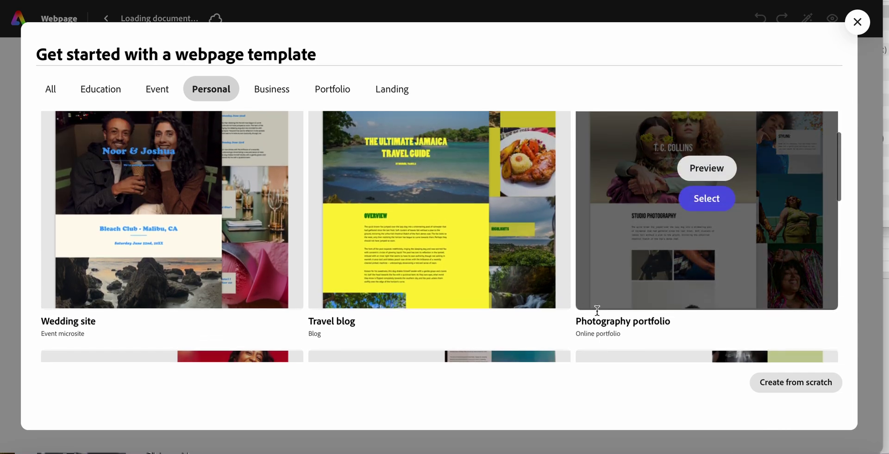
pyautogui.scroll(-3, 597, 315)
pyautogui.scroll(-1, 597, 315)
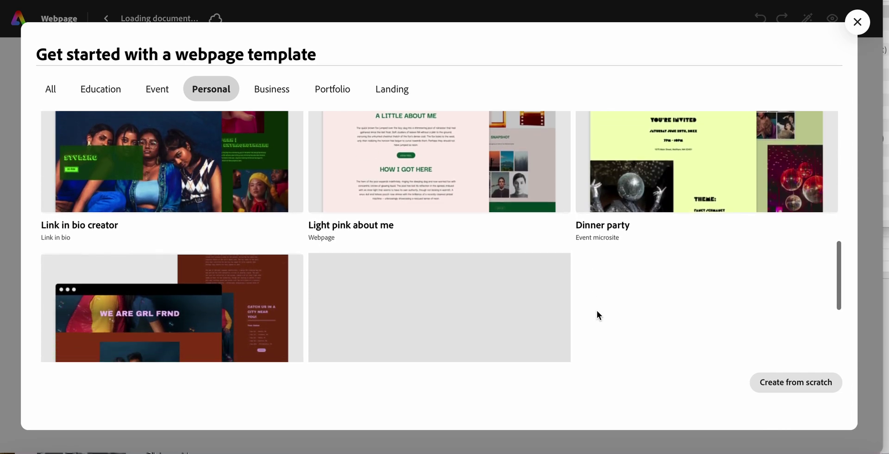
pyautogui.scroll(9, 596, 314)
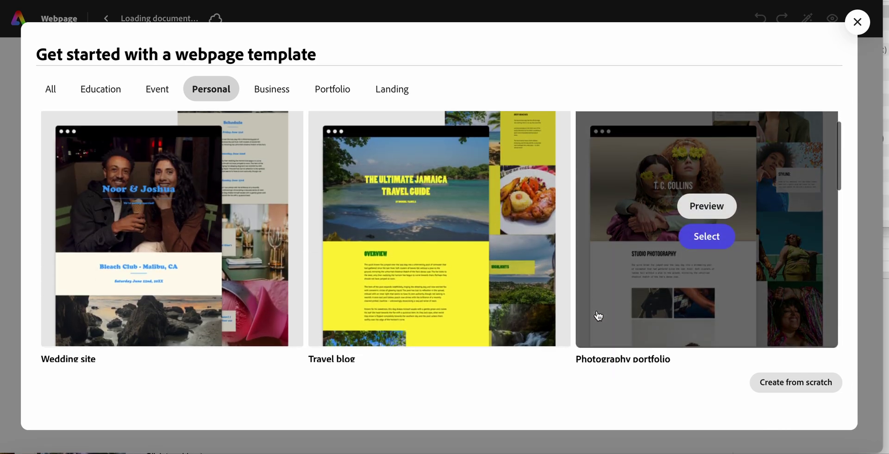
# Dismiss the webpage template chooser, leave the untitled webpage and open the general template library.
pyautogui.scroll(-3, 598, 316)
pyautogui.scroll(3, 597, 313)
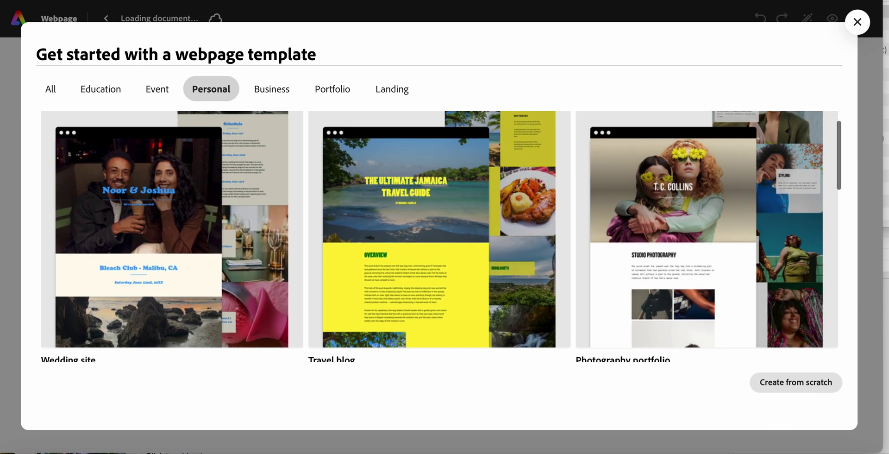
pyautogui.click(857, 21)
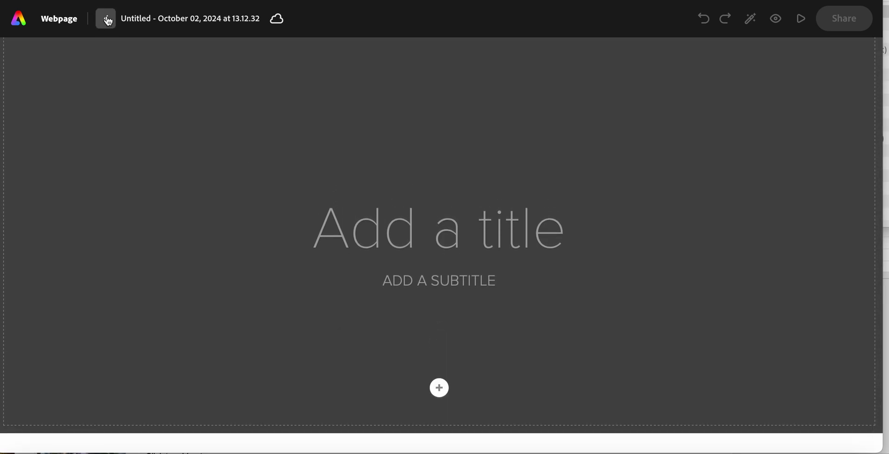
pyautogui.click(106, 19)
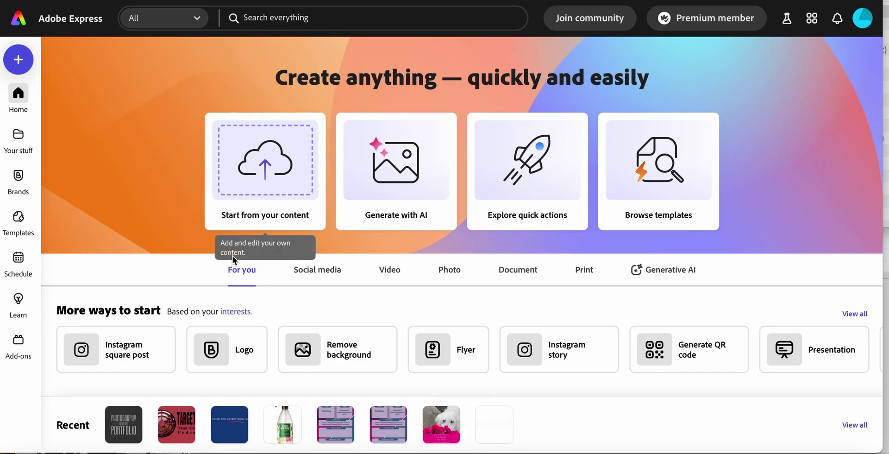
pyautogui.click(18, 218)
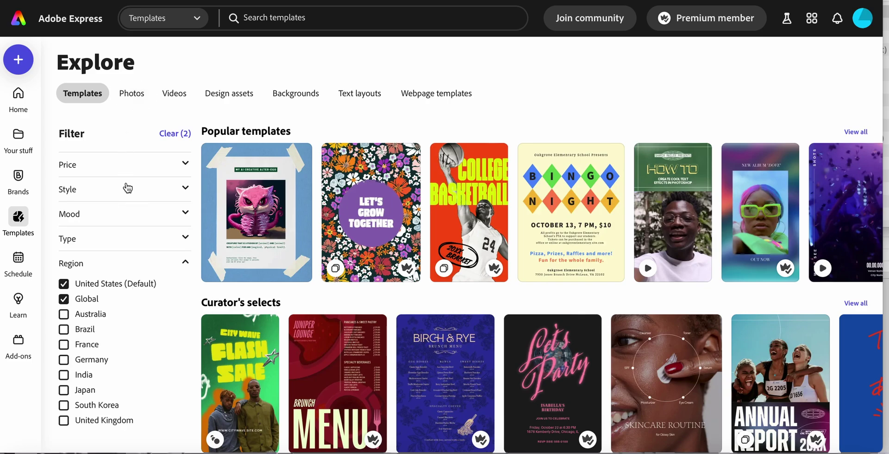
# Filter the templates to the Free price option and expand the list of Mood filters.
pyautogui.click(183, 164)
pyautogui.click(65, 199)
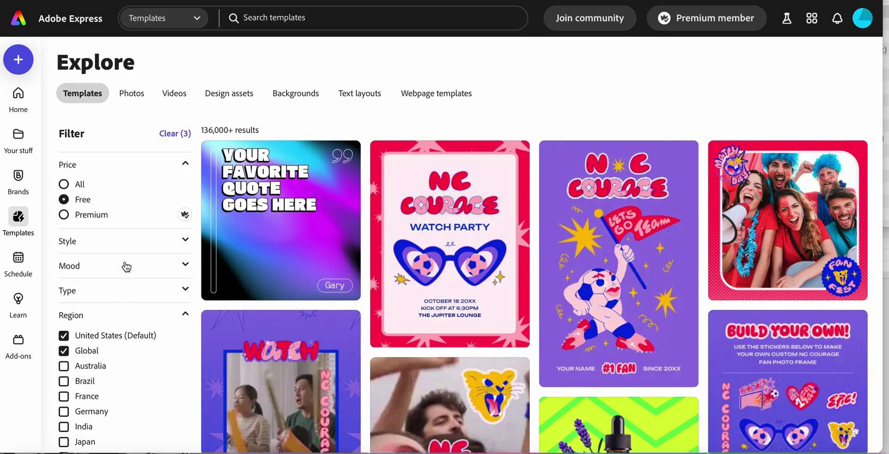
pyautogui.scroll(-1, 124, 265)
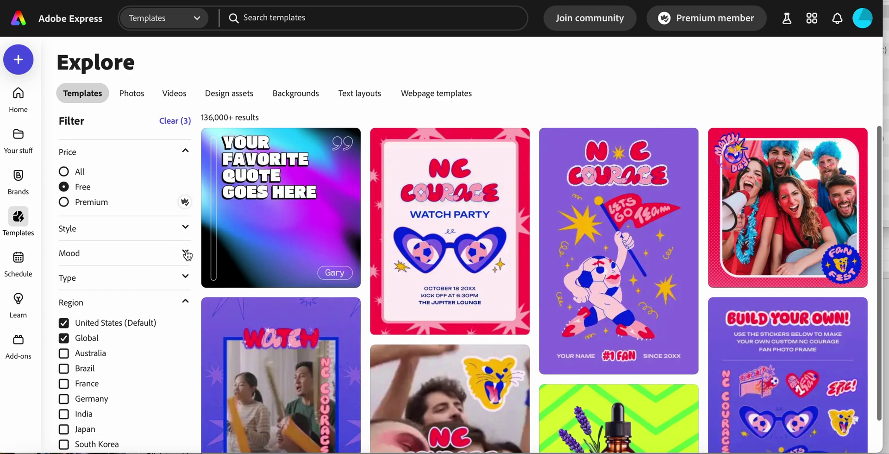
pyautogui.click(185, 254)
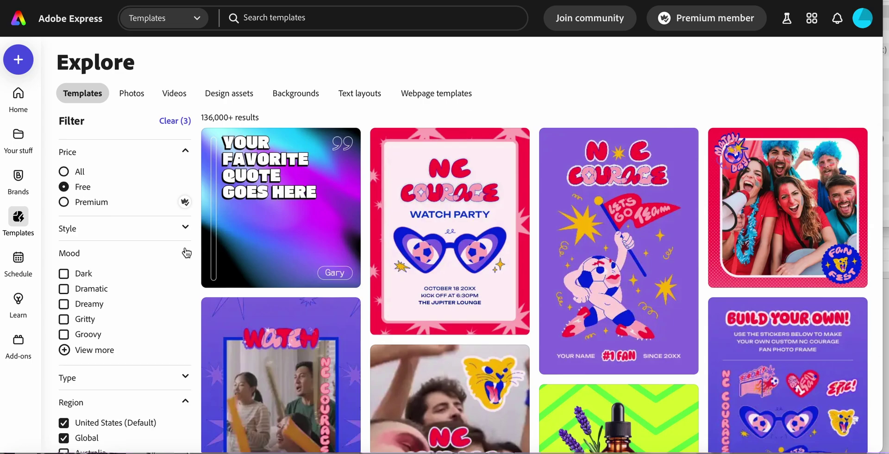
pyautogui.click(84, 352)
pyautogui.scroll(-3, 79, 354)
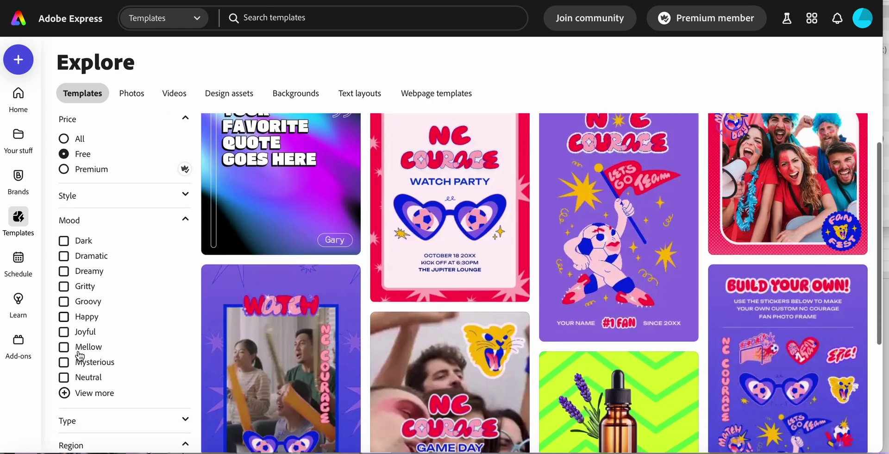
pyautogui.scroll(3, 80, 354)
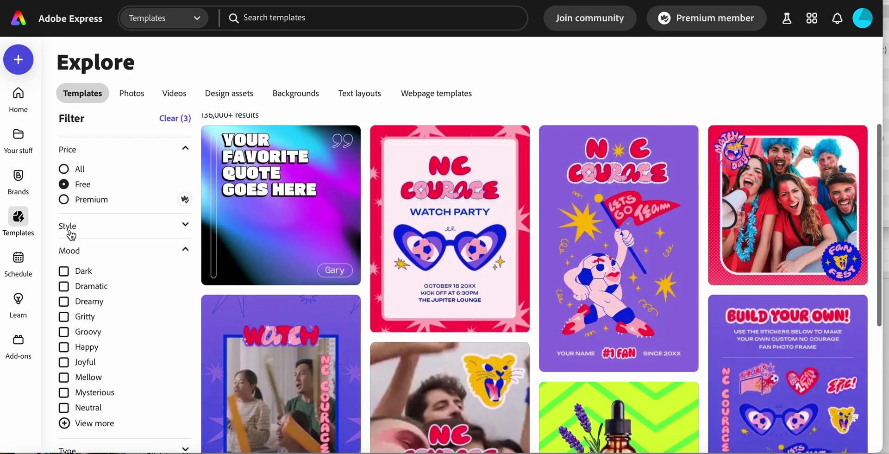
# Expand the list of Style filters, apply the Neutral mood and look over the matching free templates.
pyautogui.click(111, 226)
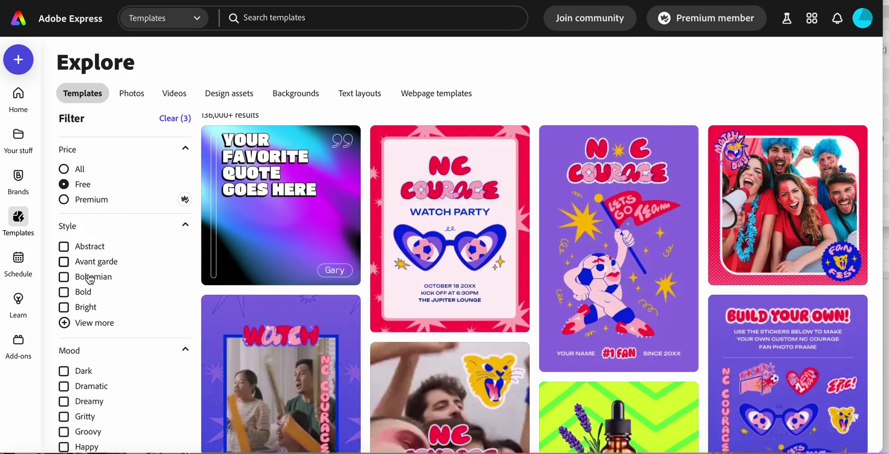
pyautogui.scroll(-1, 88, 285)
pyautogui.click(89, 306)
pyautogui.scroll(-1, 93, 307)
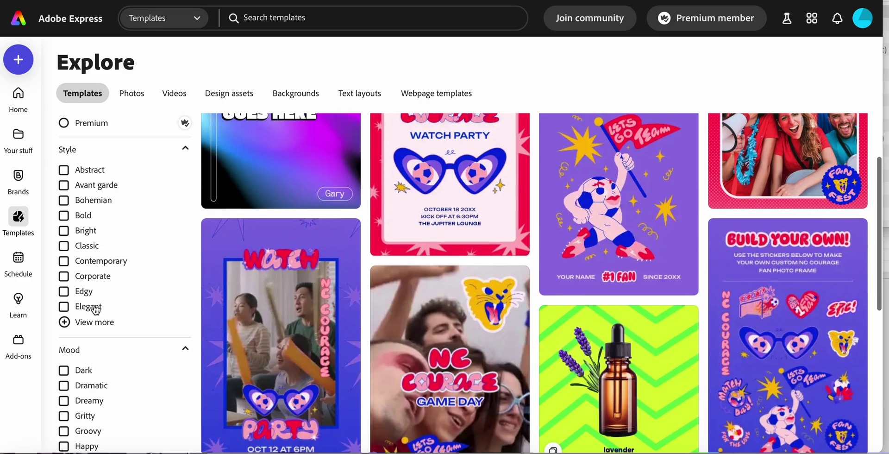
pyautogui.scroll(-6, 94, 310)
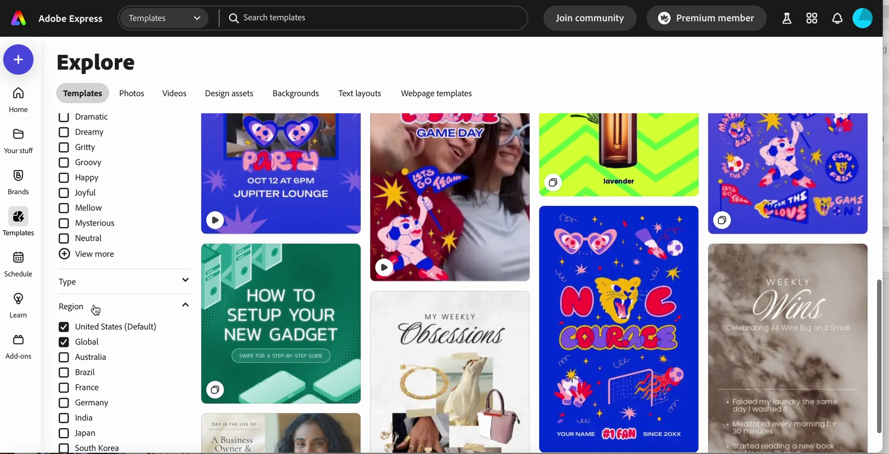
pyautogui.scroll(3, 93, 308)
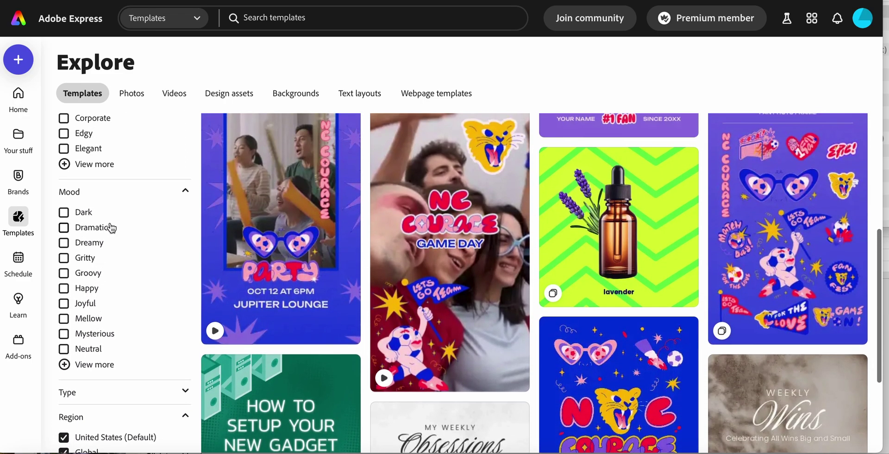
pyautogui.click(64, 350)
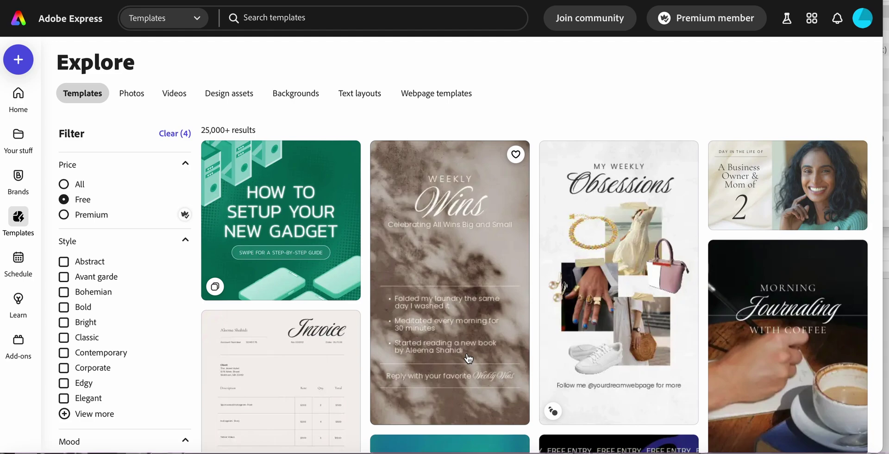
pyautogui.scroll(-1, 469, 358)
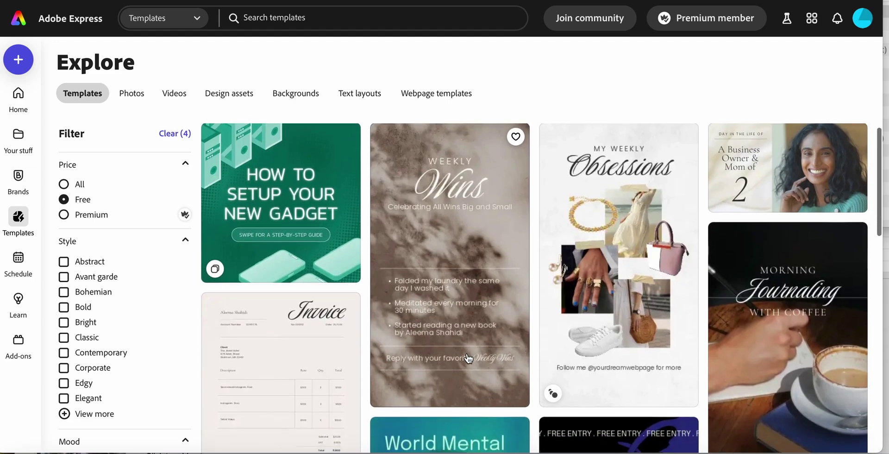
pyautogui.scroll(-1, 468, 358)
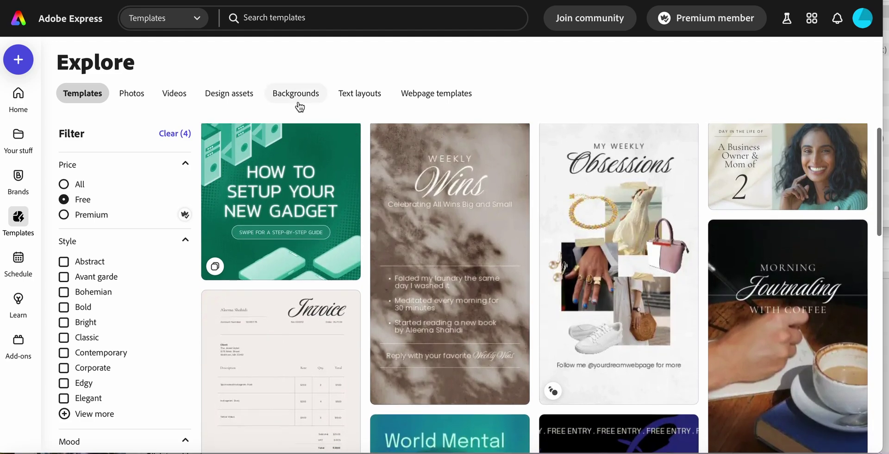
# Search the templates for "portfolio" using the previous search and limit the results to Free ones.
pyautogui.click(259, 17)
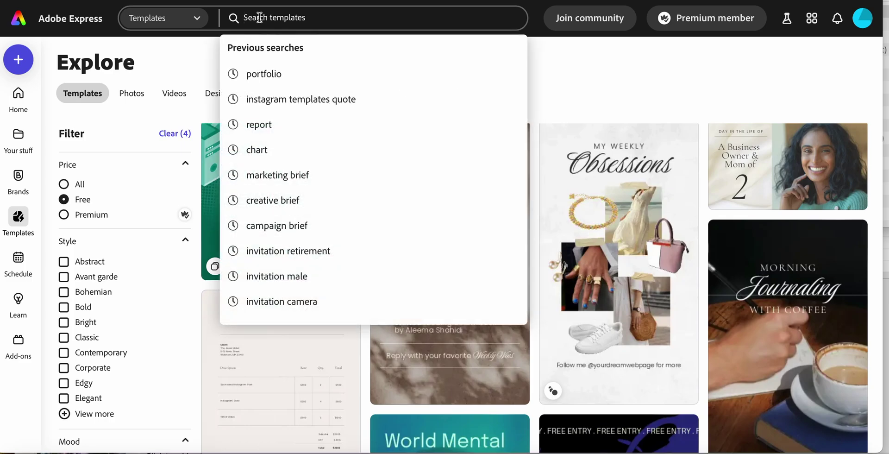
pyautogui.click(268, 74)
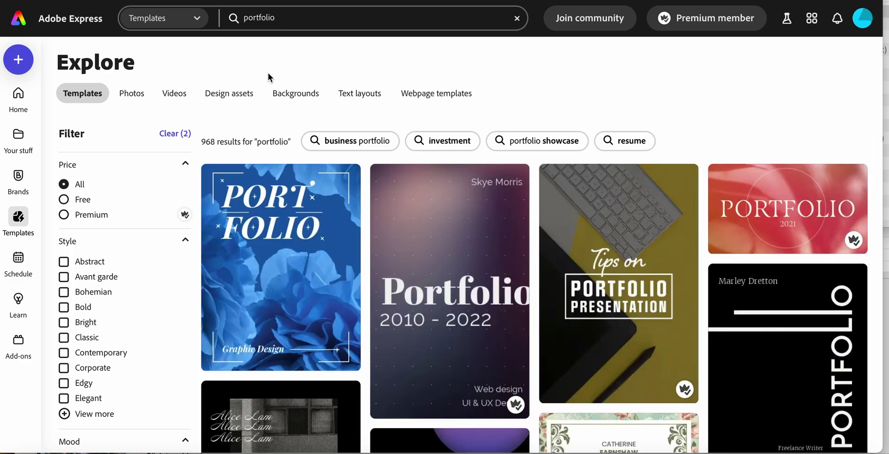
pyautogui.click(65, 200)
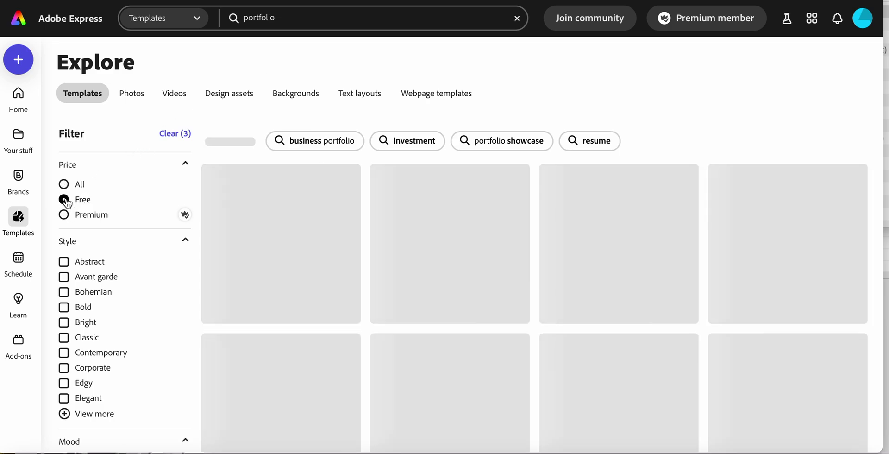
# Look through the free portfolio templates to examine the range of cover designs.
pyautogui.scroll(-1, 97, 330)
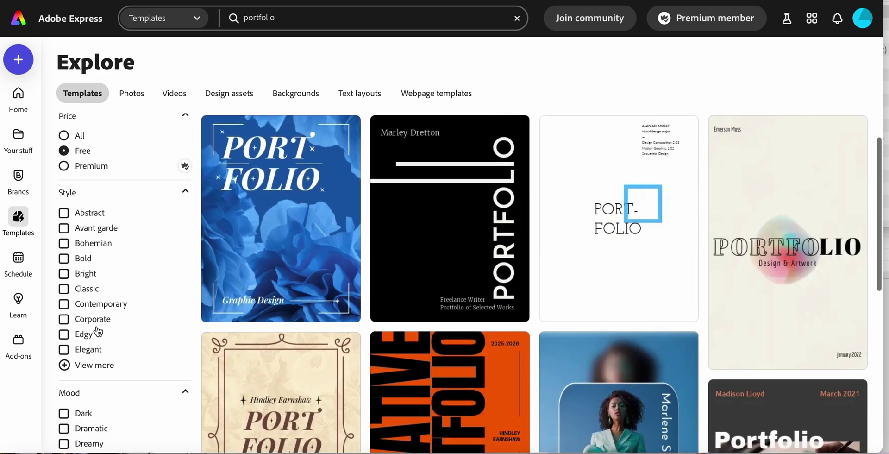
pyautogui.scroll(-2, 81, 310)
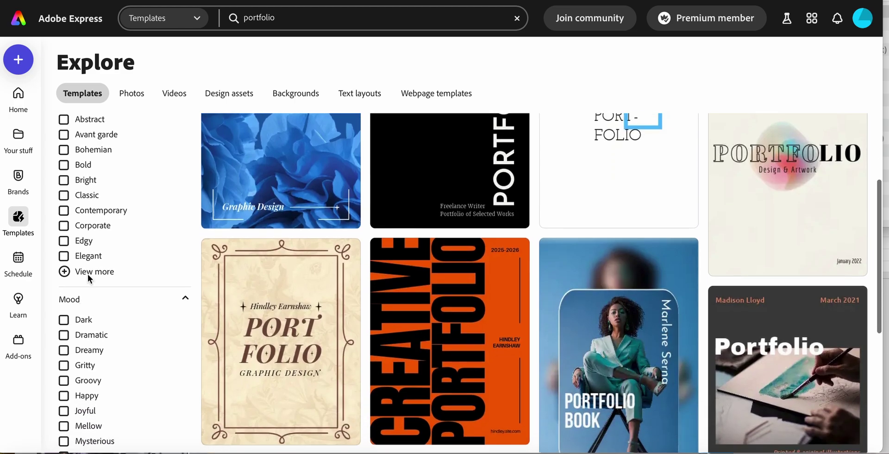
pyautogui.scroll(-2, 86, 407)
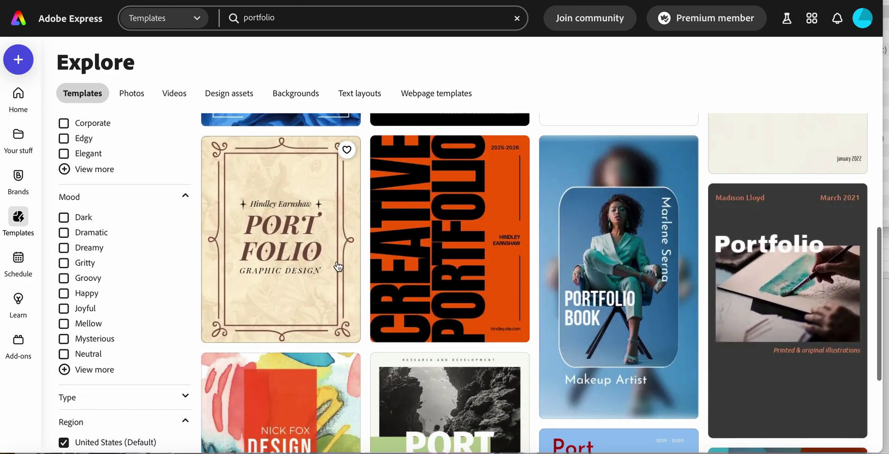
pyautogui.scroll(-1, 346, 285)
pyautogui.scroll(-7, 347, 285)
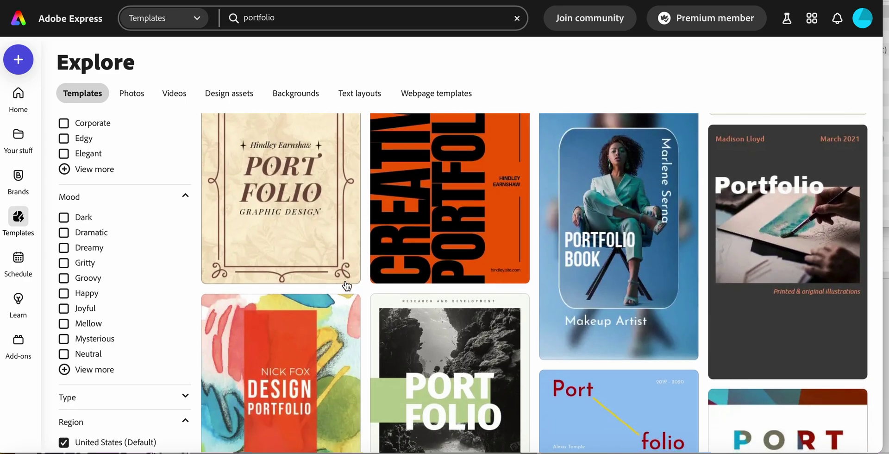
pyautogui.scroll(-7, 346, 285)
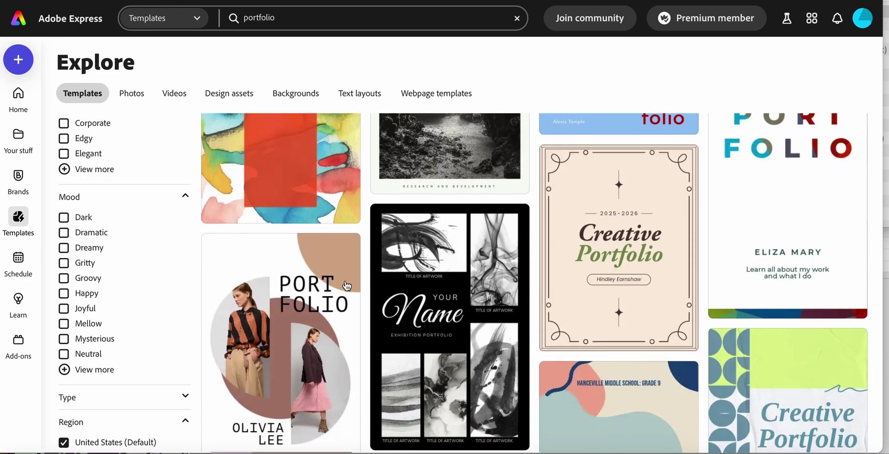
pyautogui.scroll(-8, 347, 285)
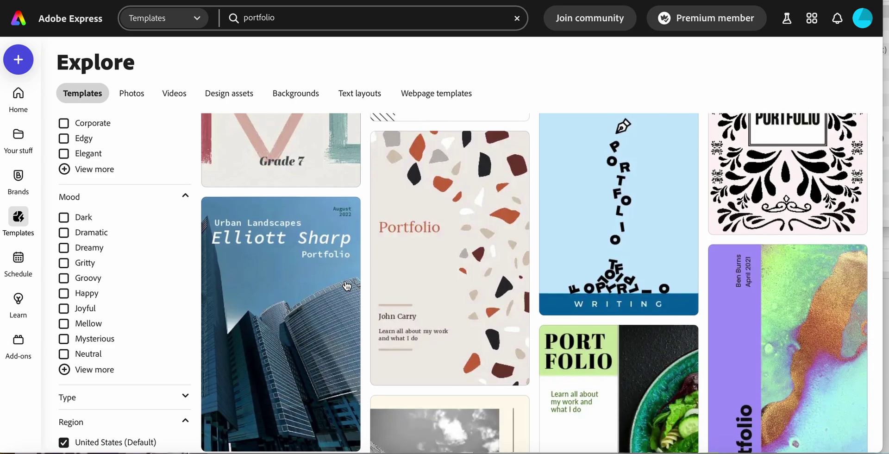
pyautogui.scroll(1, 347, 285)
pyautogui.scroll(-4, 346, 286)
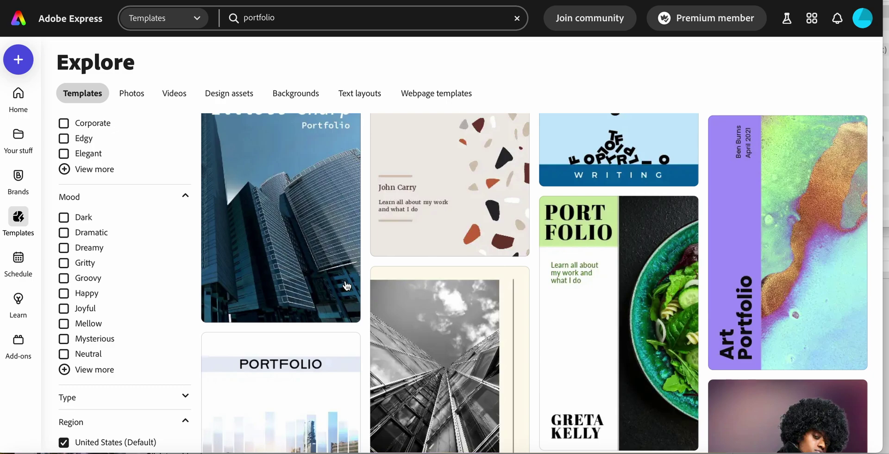
# Restrict the portfolio templates to the Multiple pages type.
pyautogui.scroll(-4, 95, 313)
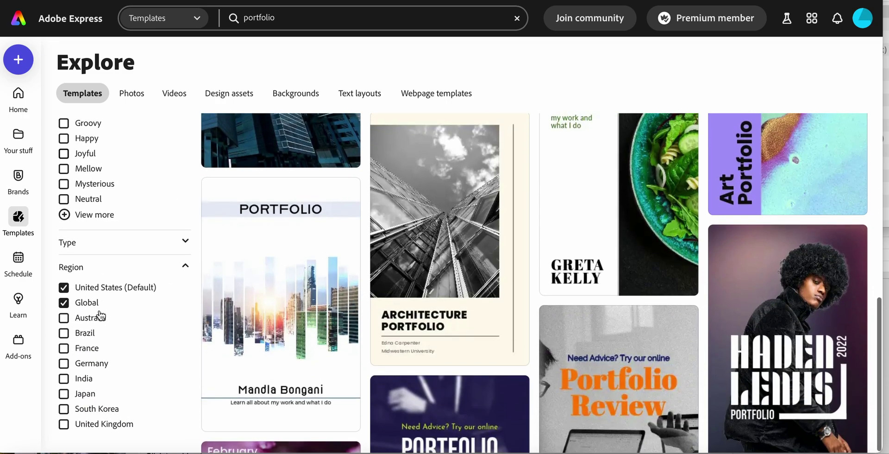
pyautogui.click(98, 241)
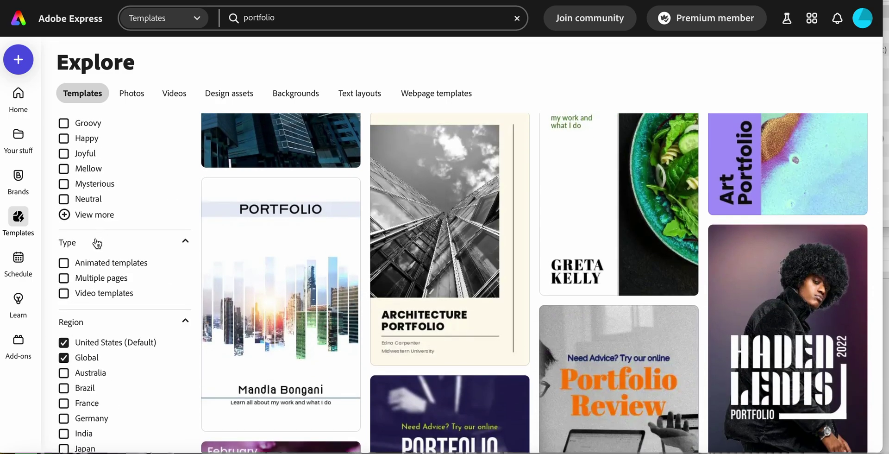
pyautogui.click(64, 278)
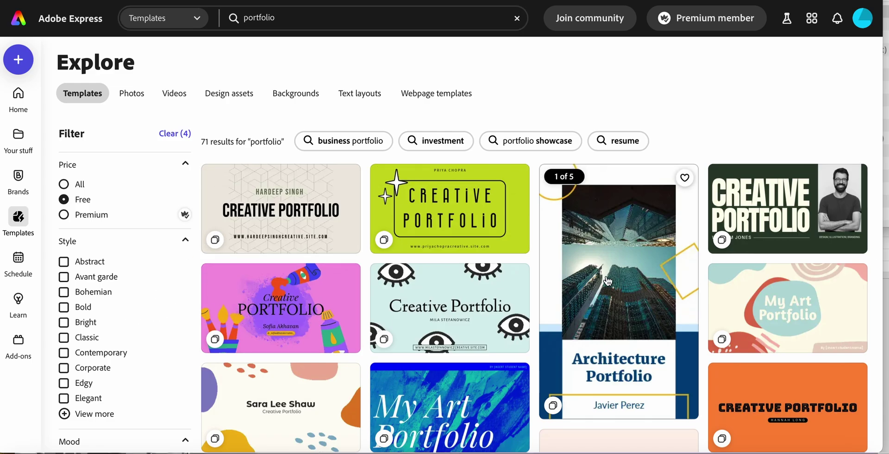
# Browse the free multi-page portfolio templates, previewing pages of the Creative Portfolio and dark Photography Portfolio designs, and return to the first results.
pyautogui.scroll(-1, 576, 329)
pyautogui.scroll(1, 575, 329)
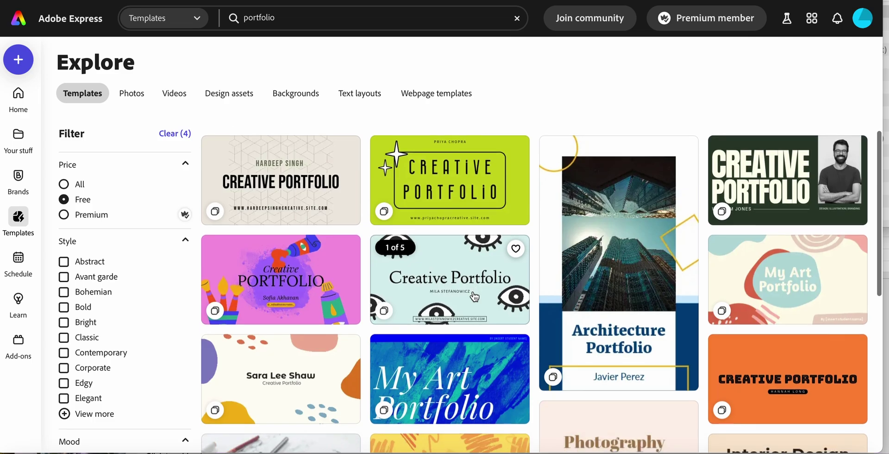
pyautogui.scroll(-2, 474, 296)
pyautogui.scroll(2, 474, 296)
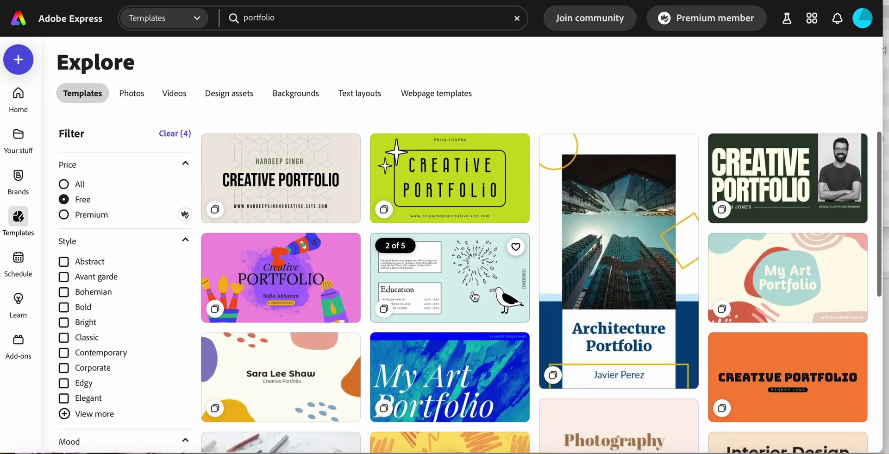
pyautogui.scroll(-2, 473, 296)
pyautogui.scroll(-1, 474, 296)
pyautogui.scroll(-5, 474, 296)
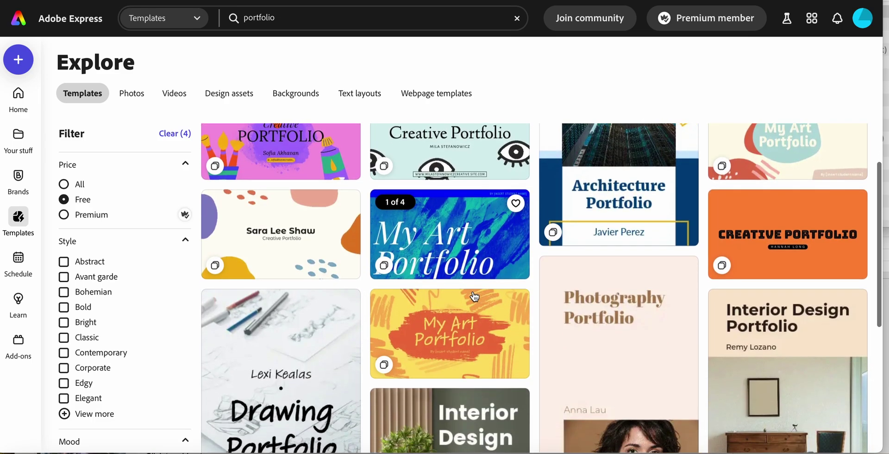
pyautogui.scroll(-1, 473, 297)
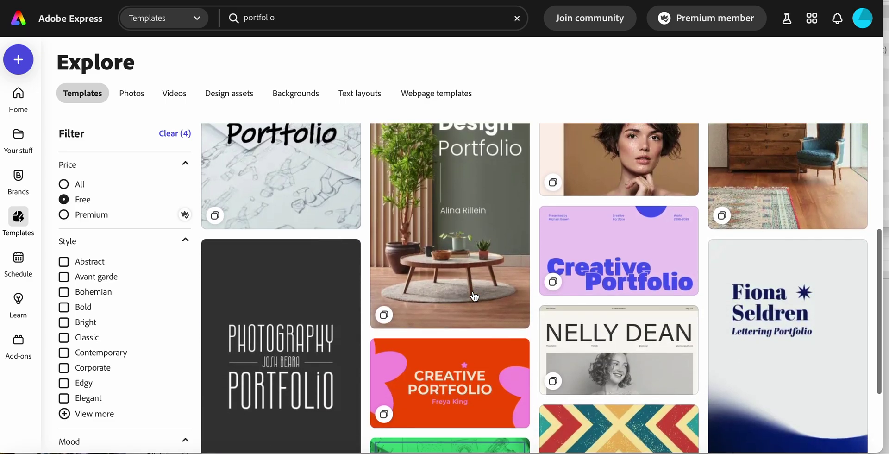
pyautogui.scroll(-2, 474, 296)
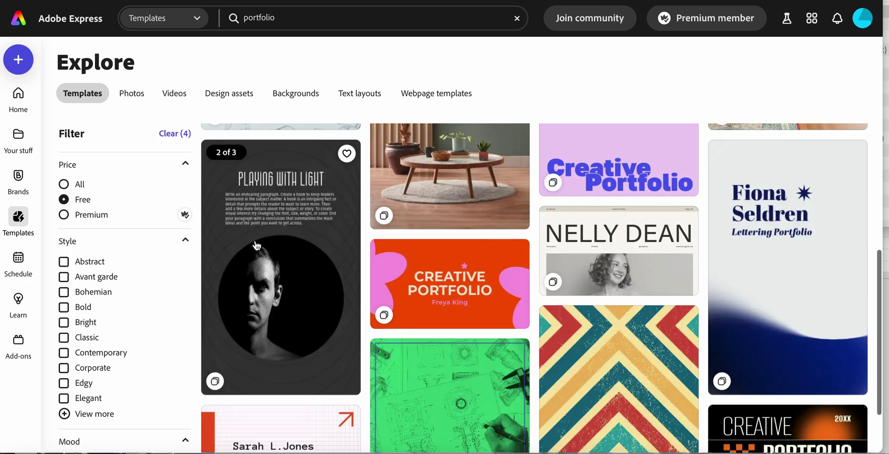
pyautogui.scroll(5, 667, 204)
pyautogui.moveTo(808, 209)
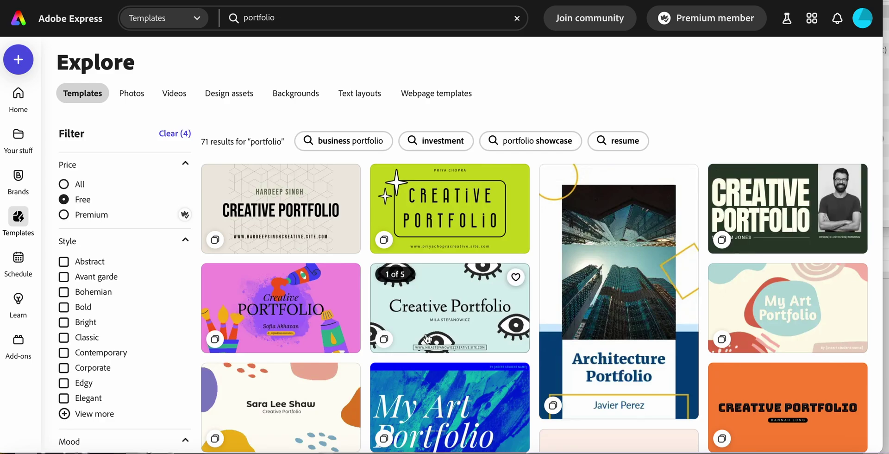
# Open the dark Photography Portfolio template for editing and check that the name on its cover can be selected as text.
pyautogui.scroll(-10, 262, 353)
pyautogui.click(263, 353)
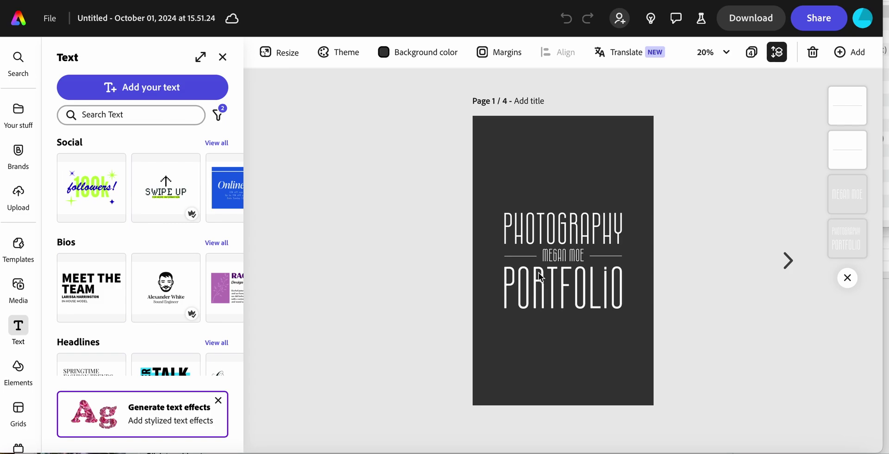
pyautogui.doubleClick(562, 257)
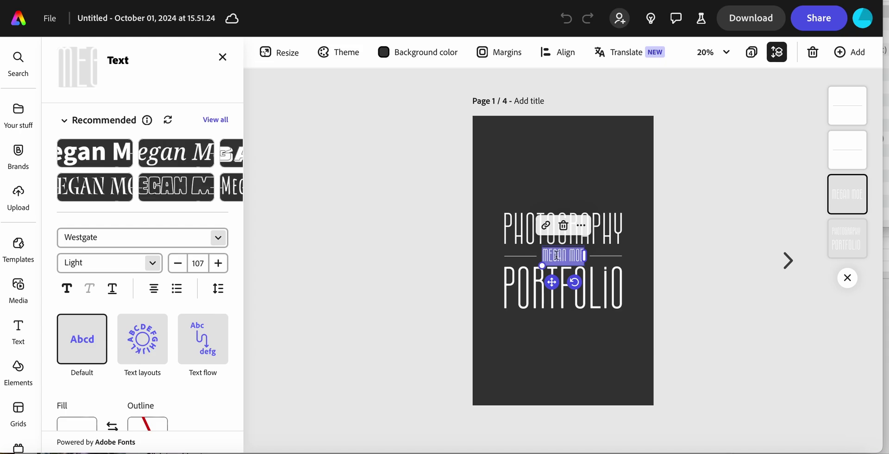
pyautogui.click(530, 230)
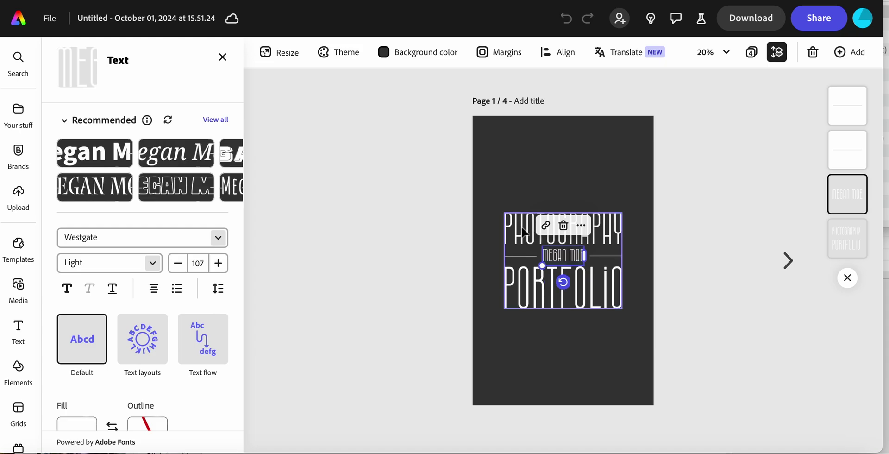
# Replace the word "PHOTOGRAPHY" in the cover title with "ADVERTISING".
pyautogui.doubleClick(565, 229)
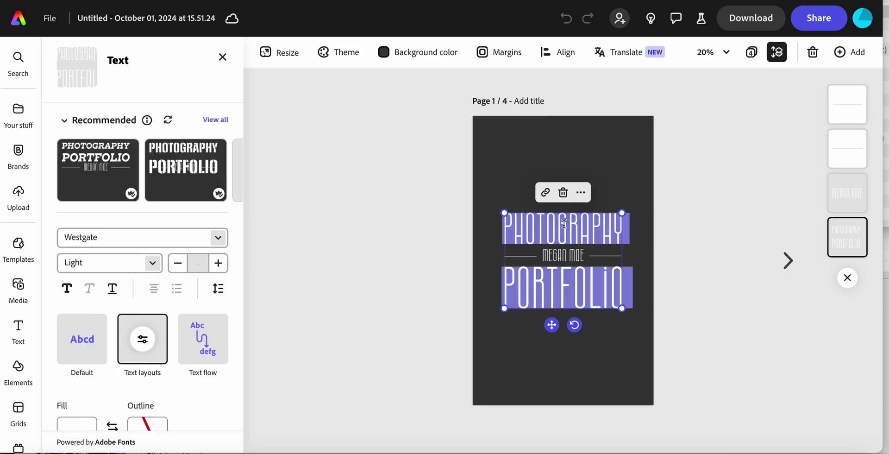
pyautogui.click(564, 224)
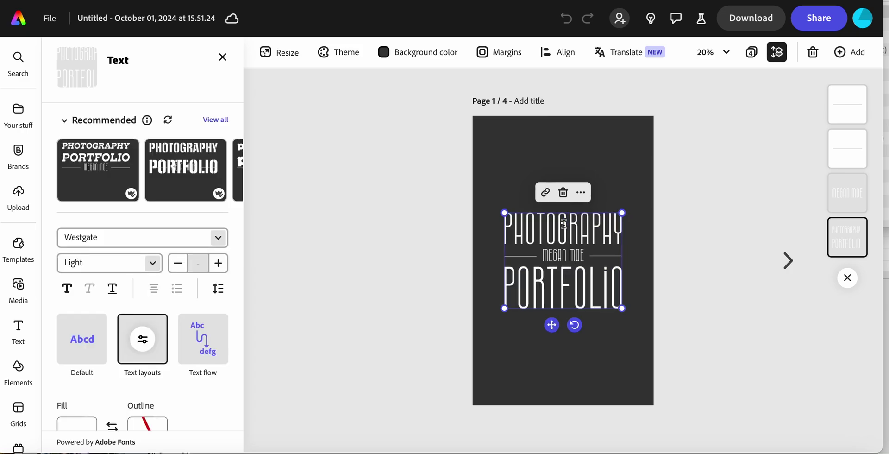
pyautogui.tripleClick(563, 224)
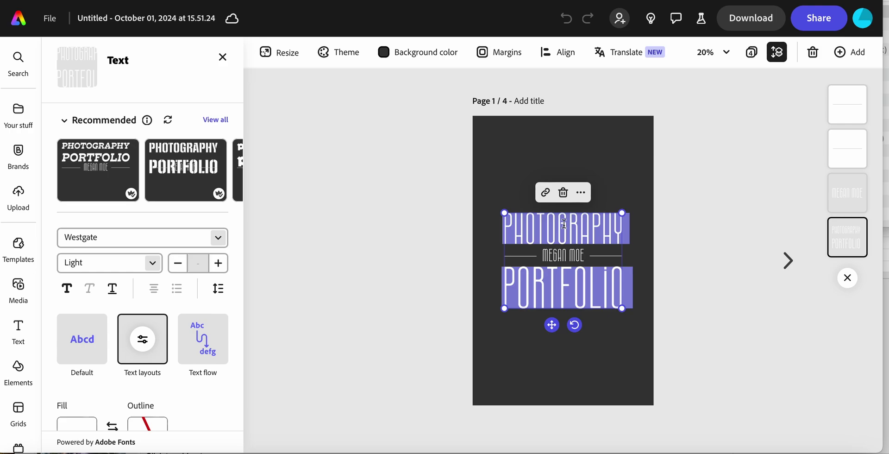
pyautogui.press('Left')
pyautogui.hotkey('shift', 'Right')
pyautogui.hotkey('shift', 'Right')
pyautogui.hotkey('shift', 'Right')
pyautogui.hotkey('shift', 'Right')
pyautogui.hotkey('shift', 'Right')
pyautogui.hotkey('shift', 'Right')
pyautogui.hotkey('shift', 'Right')
pyautogui.hotkey('shift', 'Right')
pyautogui.hotkey('shift', 'Right')
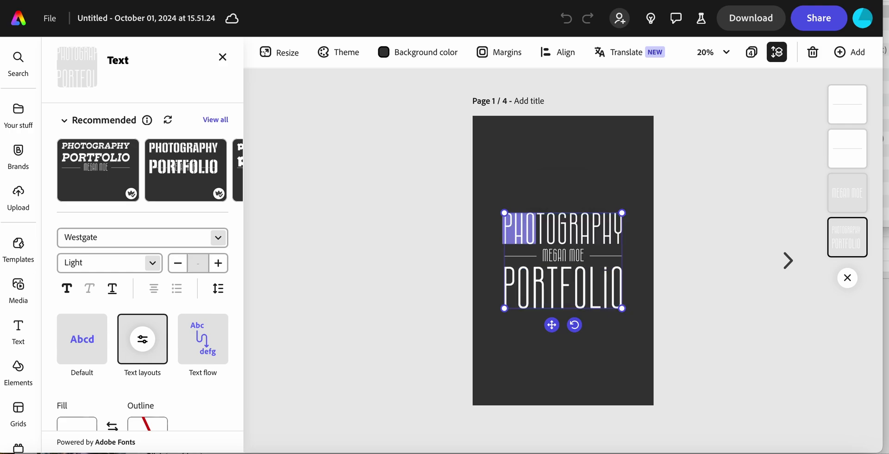
pyautogui.hotkey('shift', 'Right')
pyautogui.hotkey('shift', 'Right')
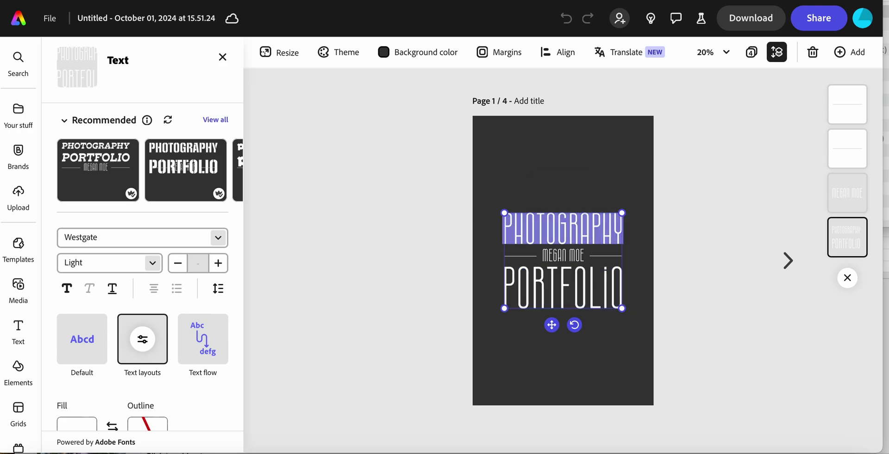
pyautogui.write('ADVERTISIN')
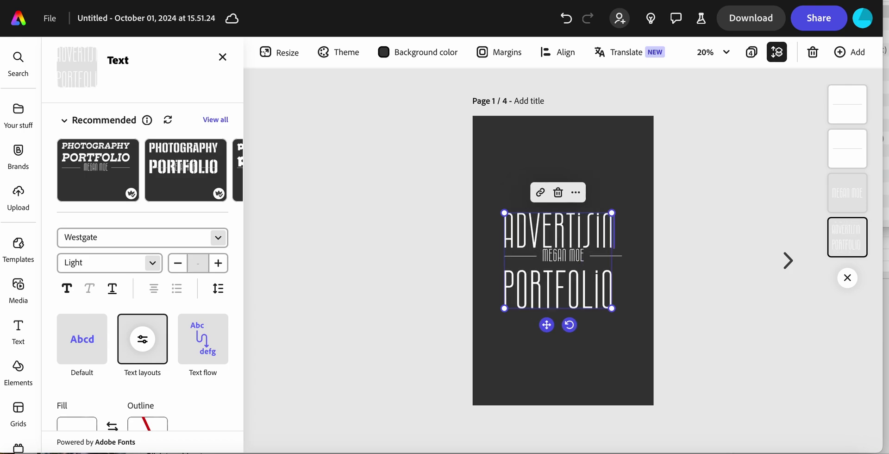
pyautogui.write('G')
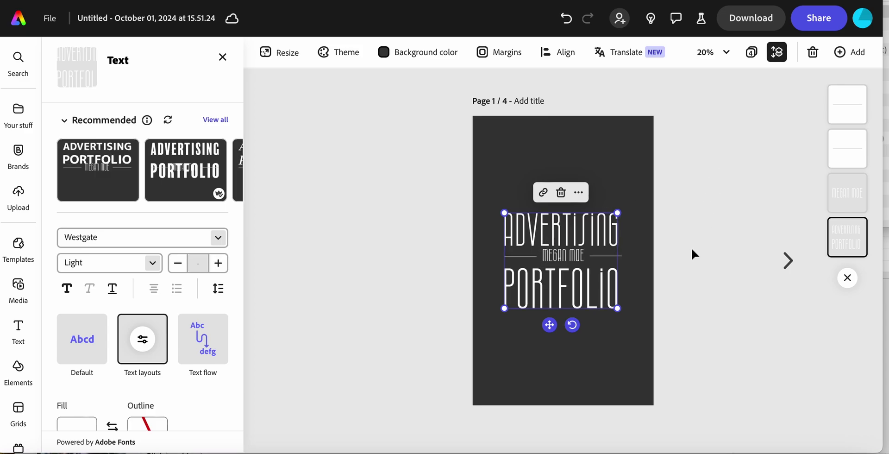
# Examine the font, font weight and outline thickness options available for the word "ADVERTISING" on the cover.
pyautogui.click(526, 223)
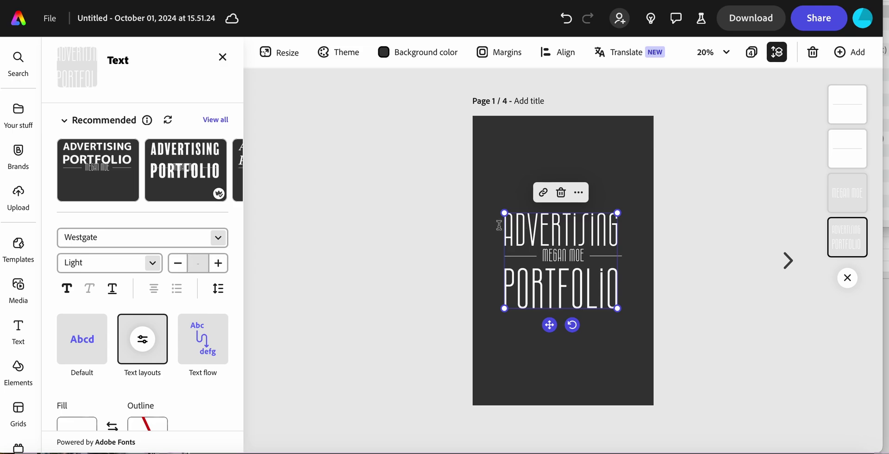
pyautogui.doubleClick(525, 232)
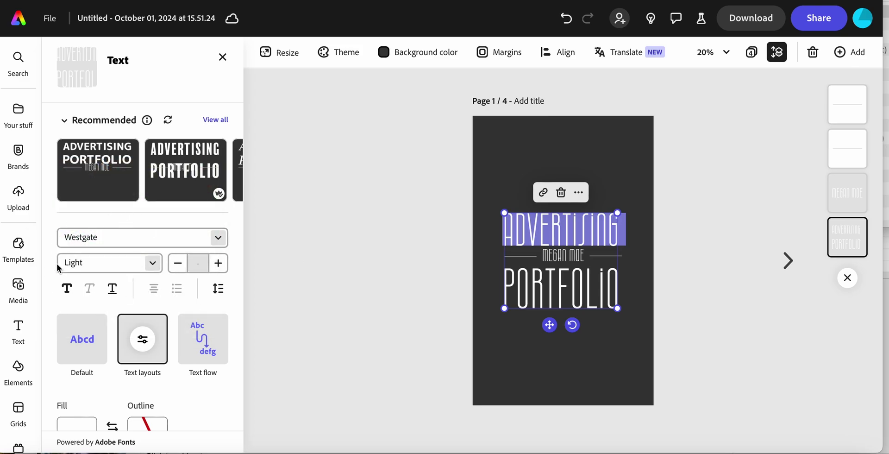
pyautogui.click(219, 238)
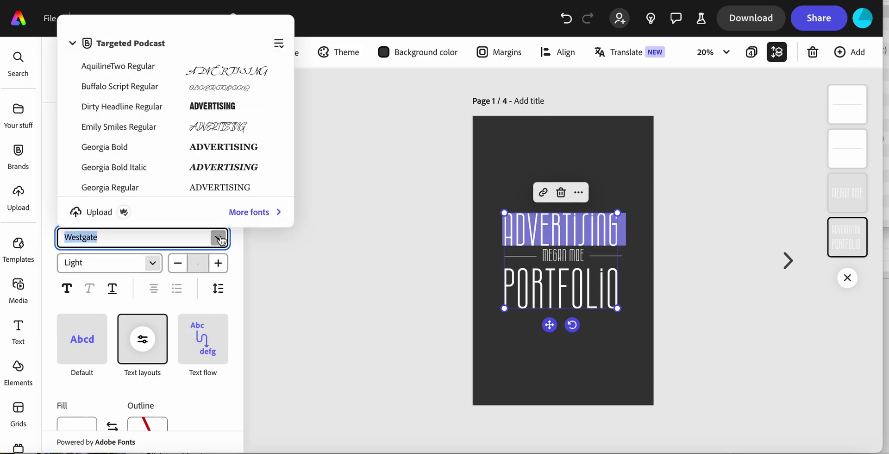
pyautogui.click(220, 238)
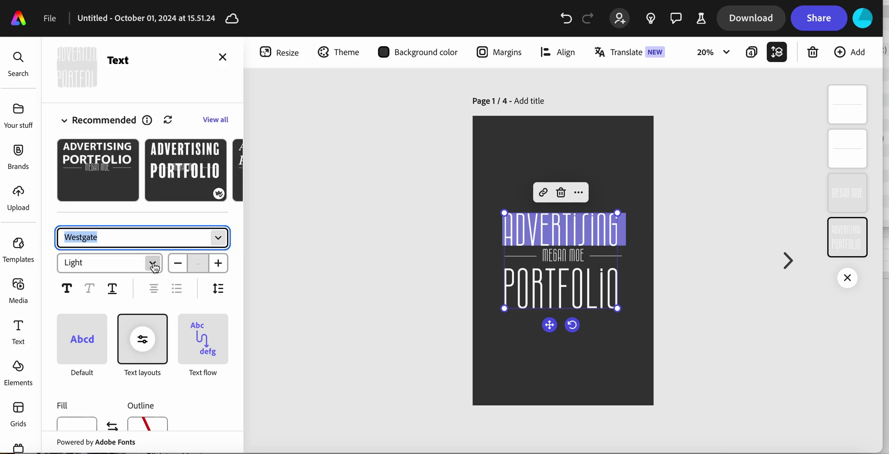
pyautogui.click(153, 264)
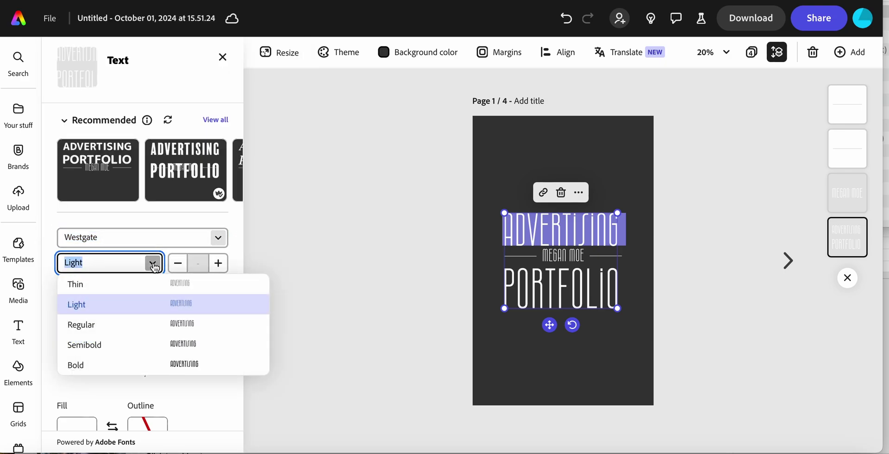
pyautogui.click(316, 262)
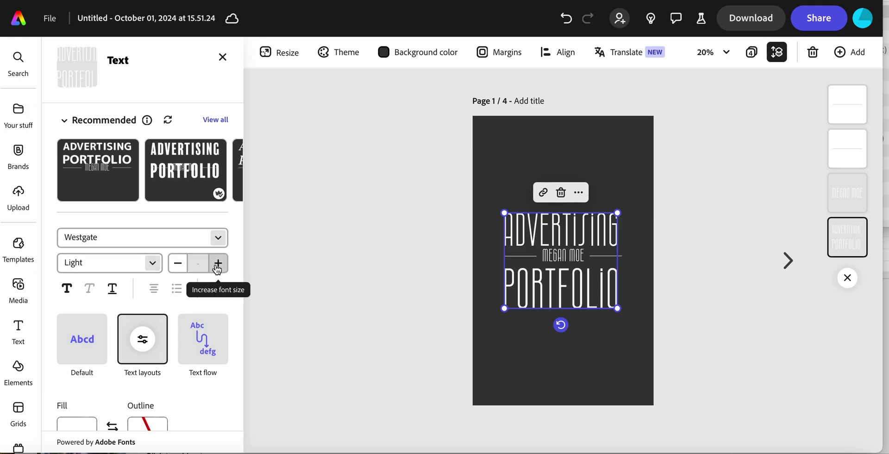
pyautogui.scroll(-3, 199, 319)
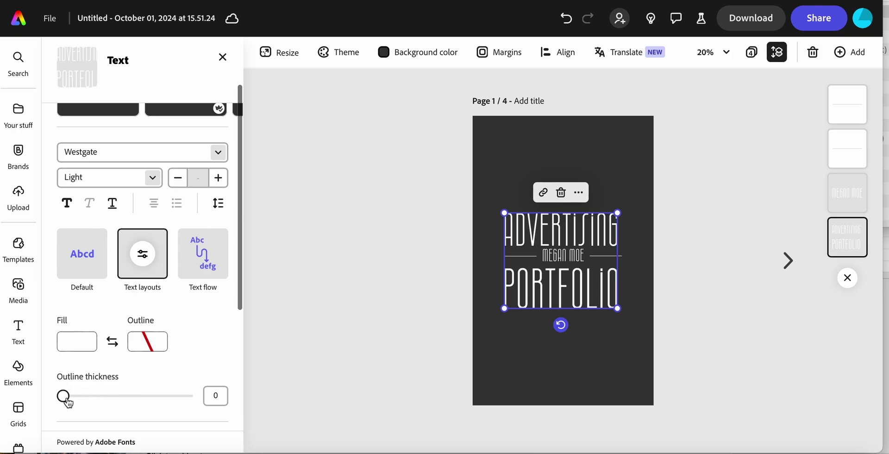
pyautogui.moveTo(64, 395); pyautogui.dragTo(12, 391)
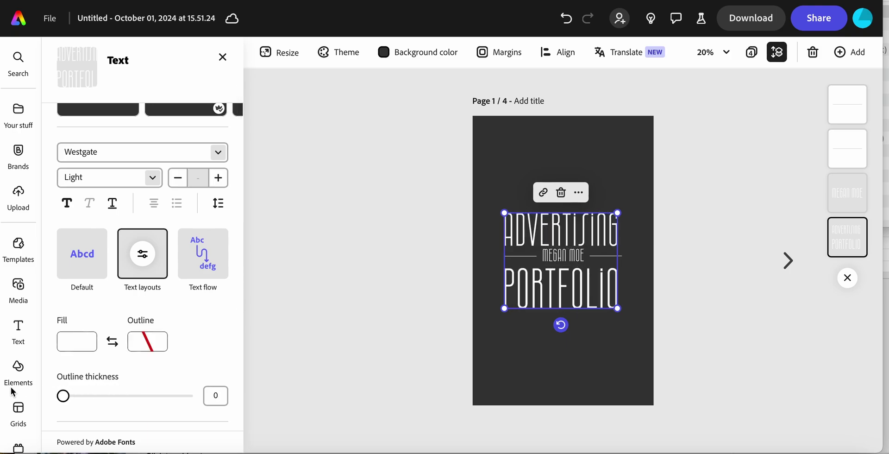
# Browse the recommended text styles for the cover title.
pyautogui.scroll(2, 197, 187)
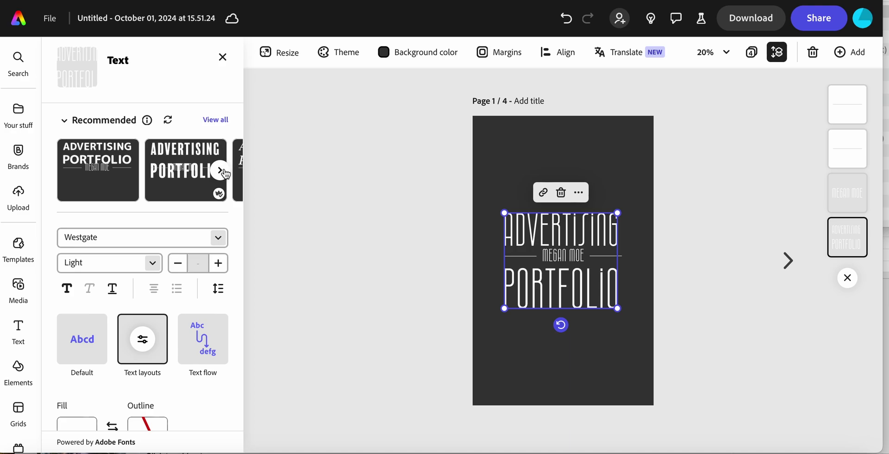
pyautogui.click(220, 171)
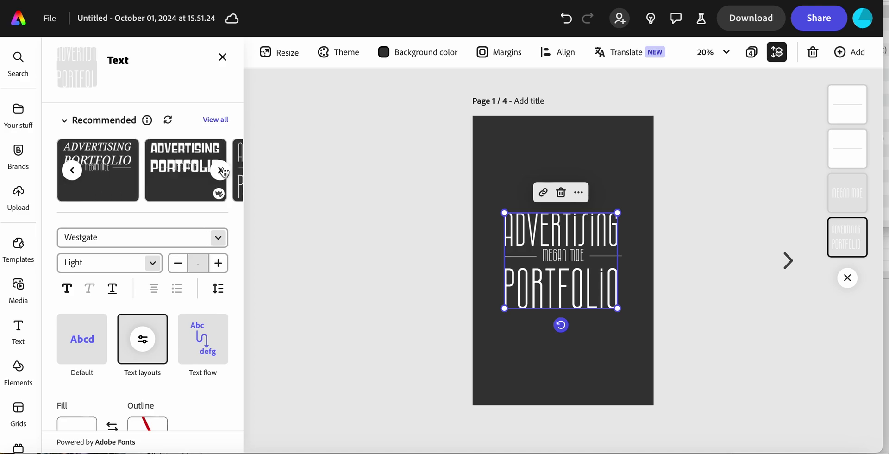
pyautogui.click(221, 170)
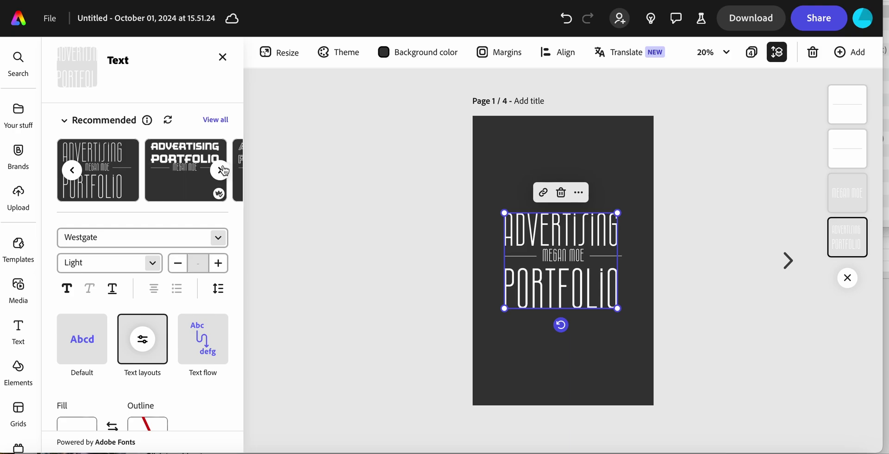
pyautogui.click(221, 171)
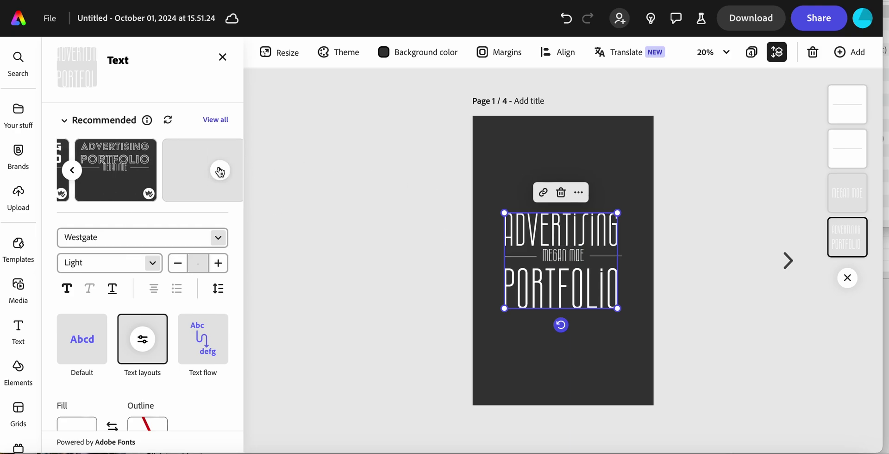
pyautogui.click(221, 171)
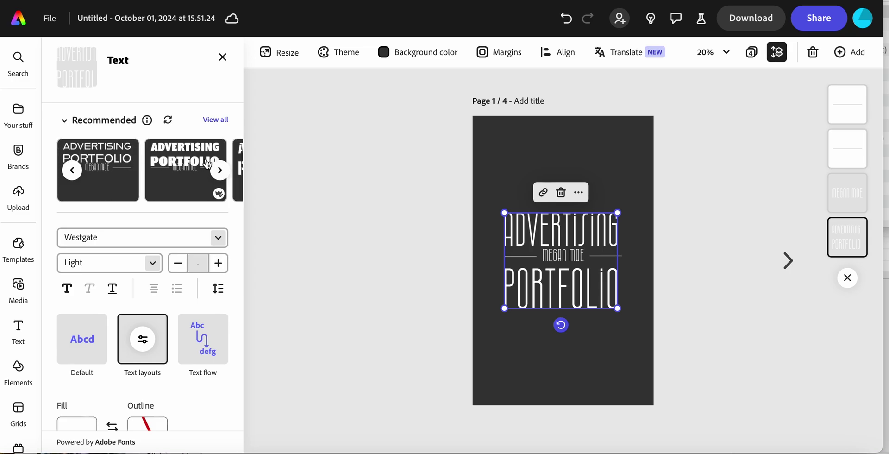
pyautogui.click(221, 171)
pyautogui.click(222, 172)
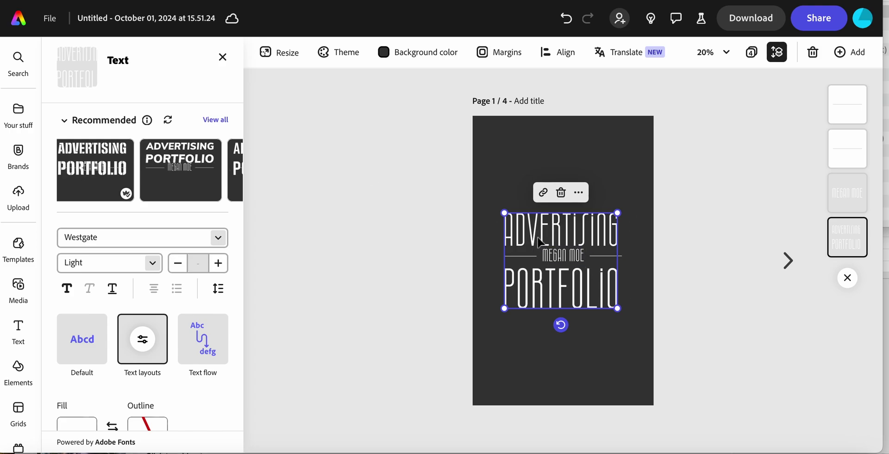
# On page 2, duplicate the "Life in Monochrome" heading and move the copy down between the lower photos.
pyautogui.click(788, 264)
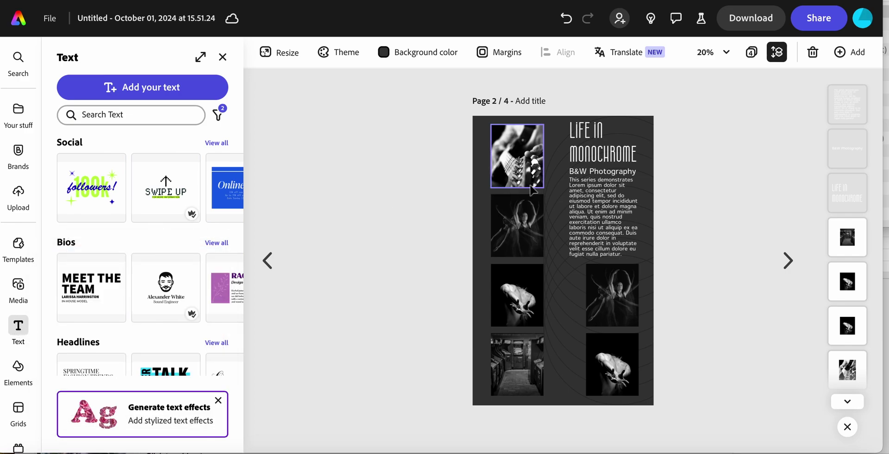
pyautogui.click(556, 201)
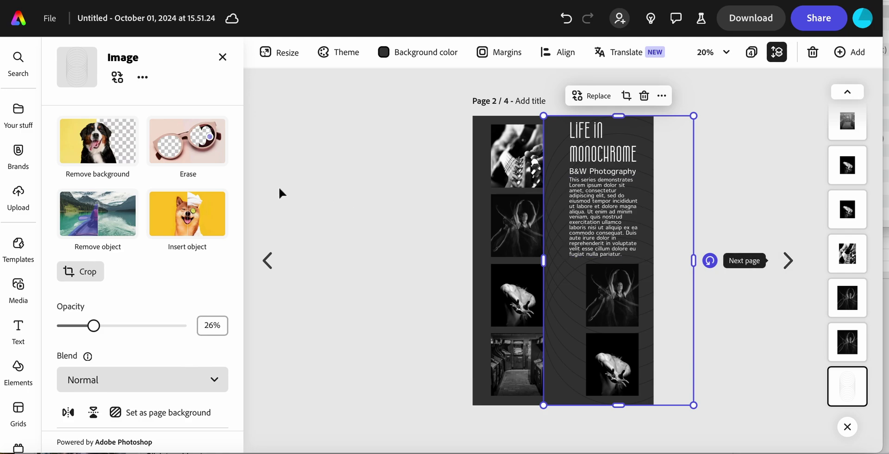
pyautogui.click(299, 172)
pyautogui.click(586, 144)
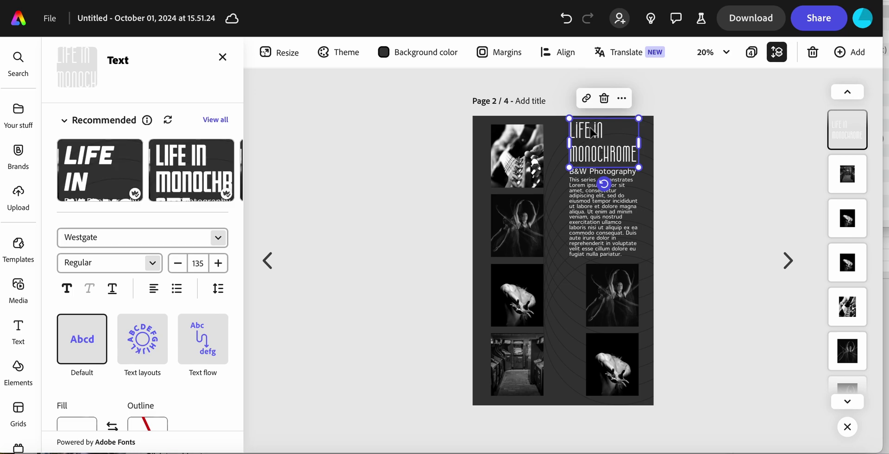
pyautogui.click(622, 98)
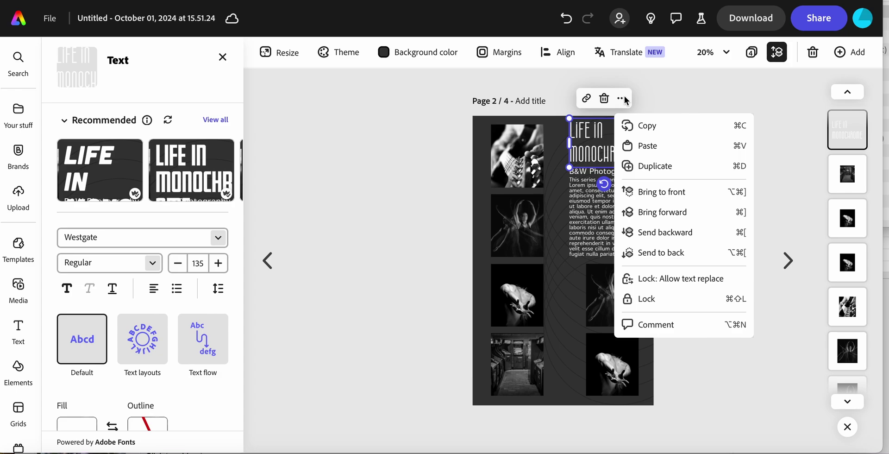
pyautogui.click(656, 167)
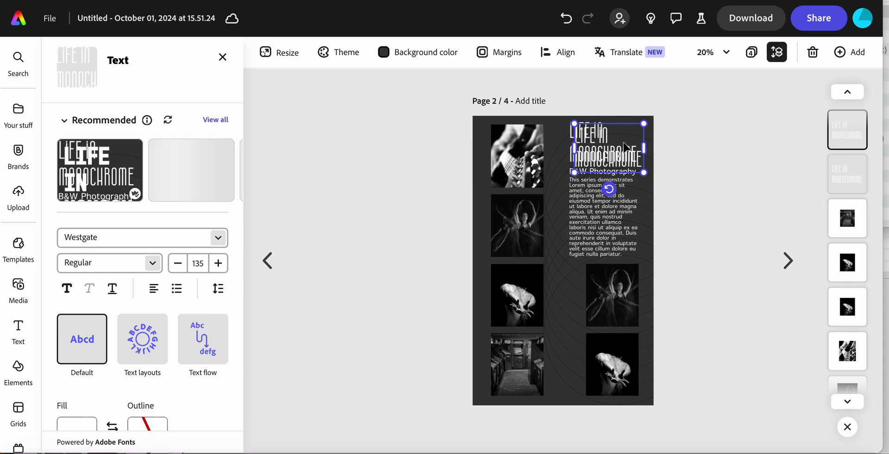
pyautogui.moveTo(616, 136); pyautogui.dragTo(566, 295)
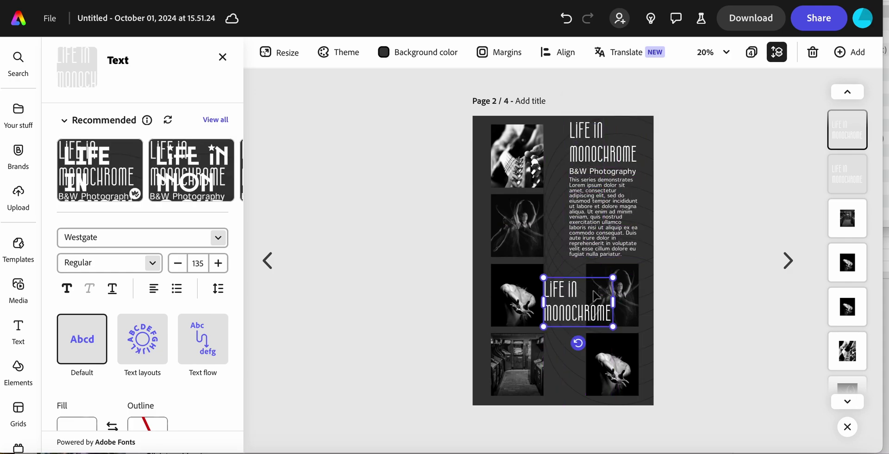
# Set the font of the duplicated "Life in Monochrome" heading to Georgia Regular.
pyautogui.doubleClick(564, 291)
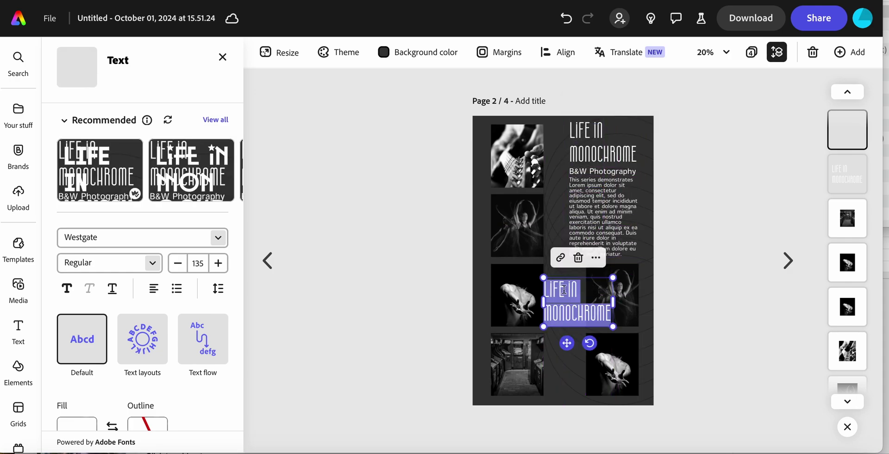
pyautogui.click(217, 238)
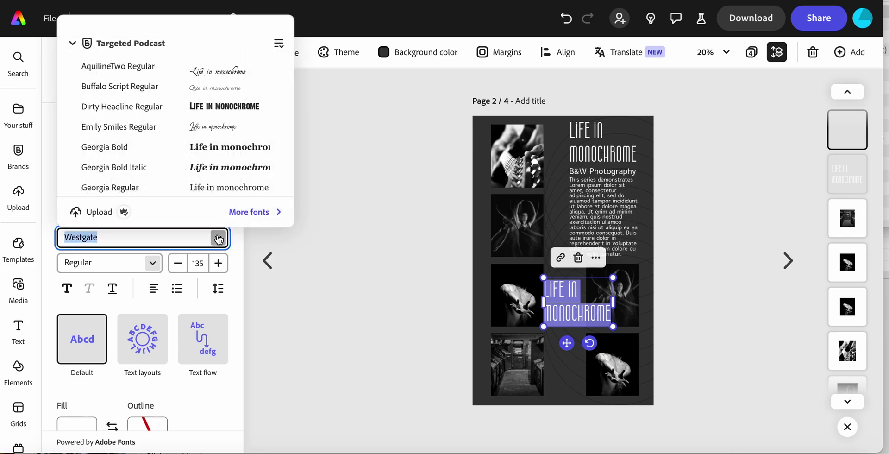
pyautogui.scroll(-1, 141, 128)
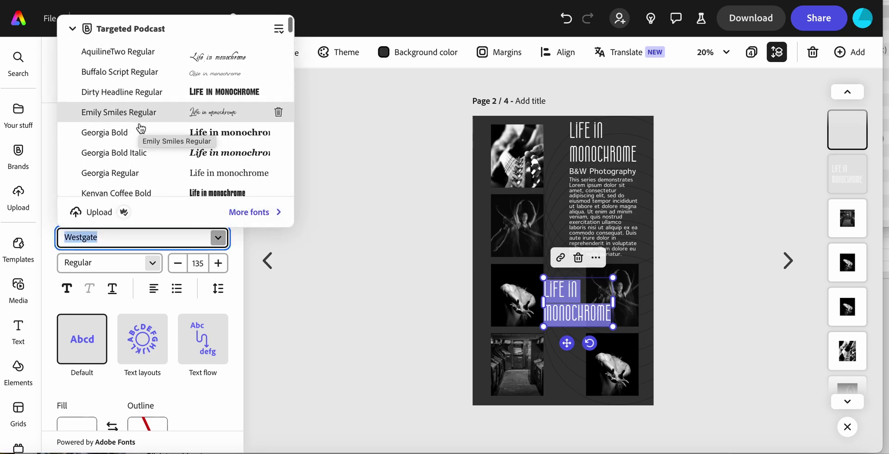
pyautogui.scroll(-1, 141, 129)
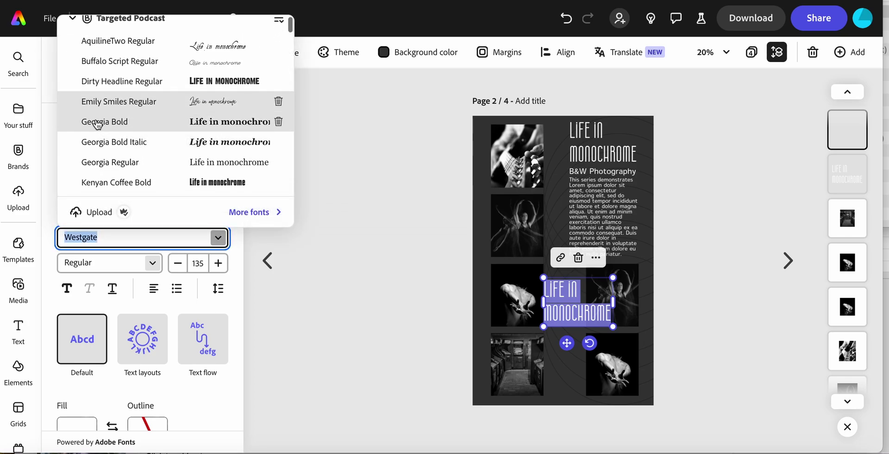
pyautogui.click(97, 163)
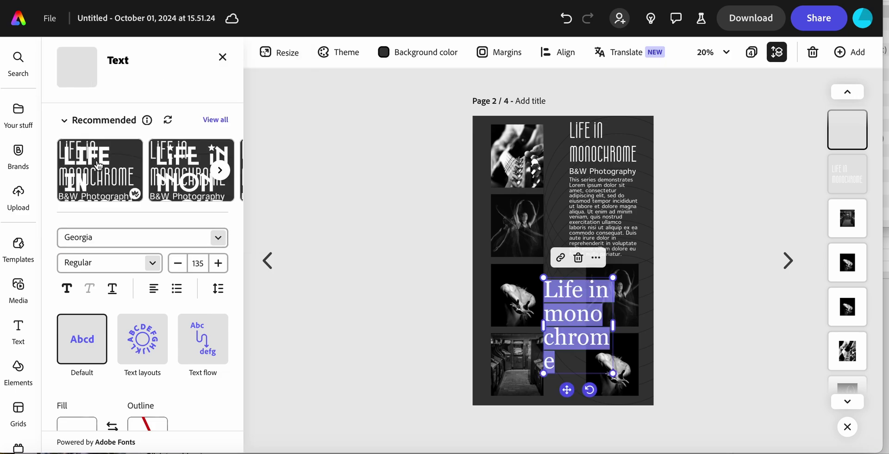
# Reduce the font size of the duplicated "Life in monochrome" heading to 33.
pyautogui.click(179, 265)
pyautogui.click(179, 265)
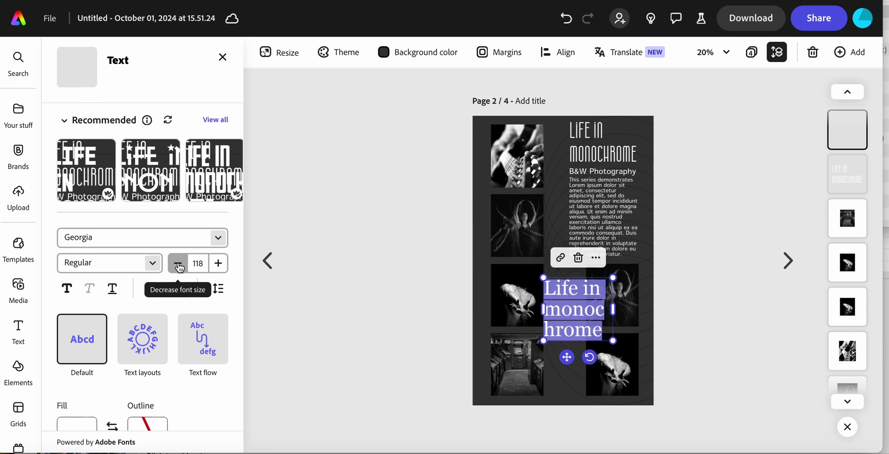
pyautogui.click(178, 265)
pyautogui.click(177, 265)
pyautogui.click(176, 266)
pyautogui.click(176, 266)
pyautogui.click(176, 266)
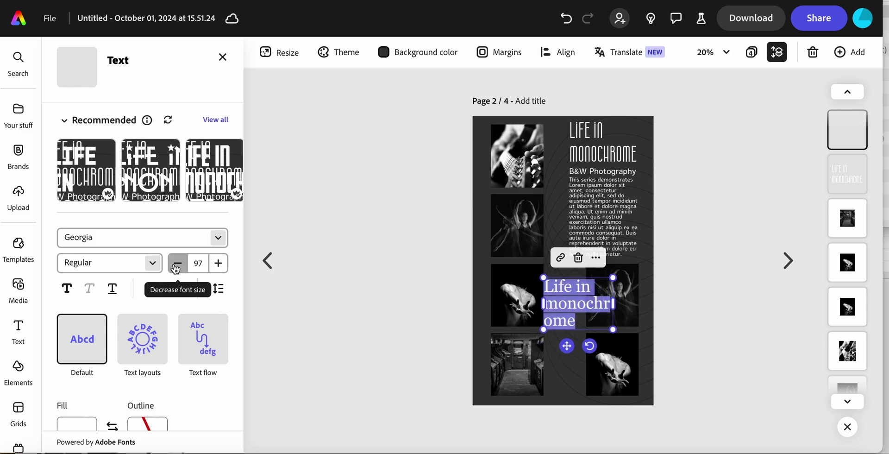
pyautogui.click(176, 266)
pyautogui.click(176, 266)
pyautogui.click(176, 266)
pyautogui.click(176, 266)
pyautogui.click(176, 266)
pyautogui.click(176, 266)
pyautogui.click(176, 266)
pyautogui.click(176, 267)
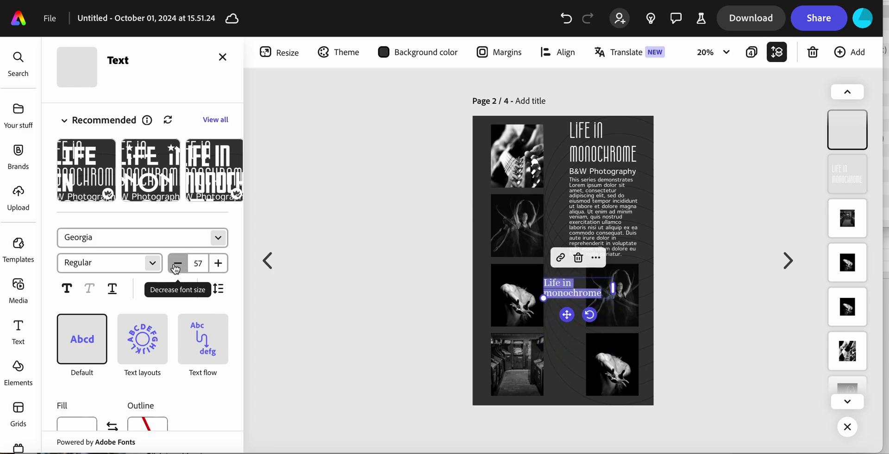
pyautogui.click(176, 266)
pyautogui.click(175, 266)
pyautogui.click(176, 266)
pyautogui.click(176, 266)
pyautogui.click(176, 266)
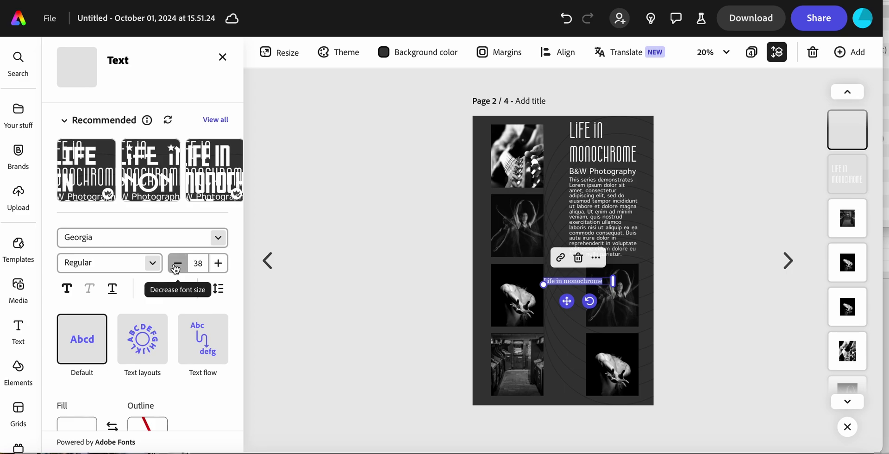
pyautogui.click(176, 266)
pyautogui.click(176, 266)
pyautogui.click(176, 266)
pyautogui.click(175, 266)
# Delete the duplicated "Life in monochrome" heading from between the lower photos on page 2.
pyautogui.moveTo(20, 324)
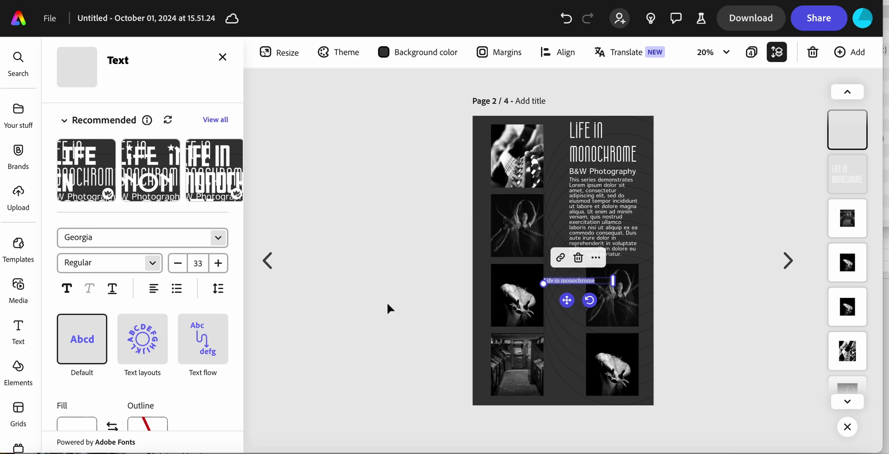
pyautogui.doubleClick(561, 280)
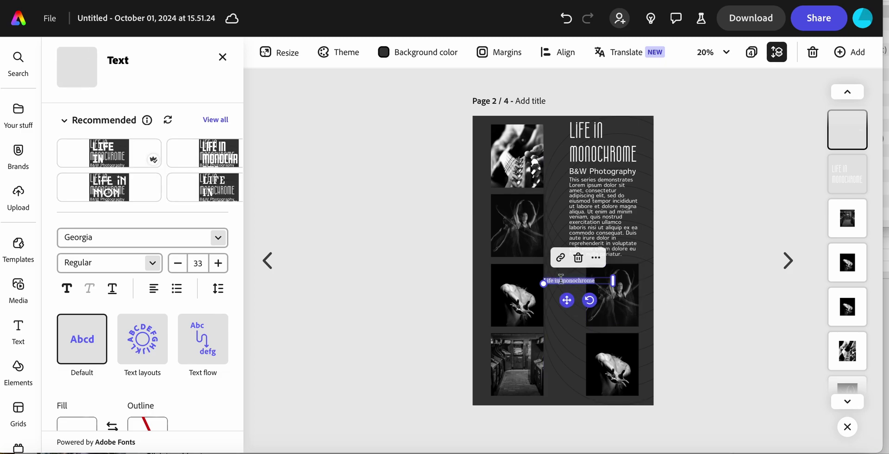
pyautogui.press('BackSpace')
pyautogui.click(734, 199)
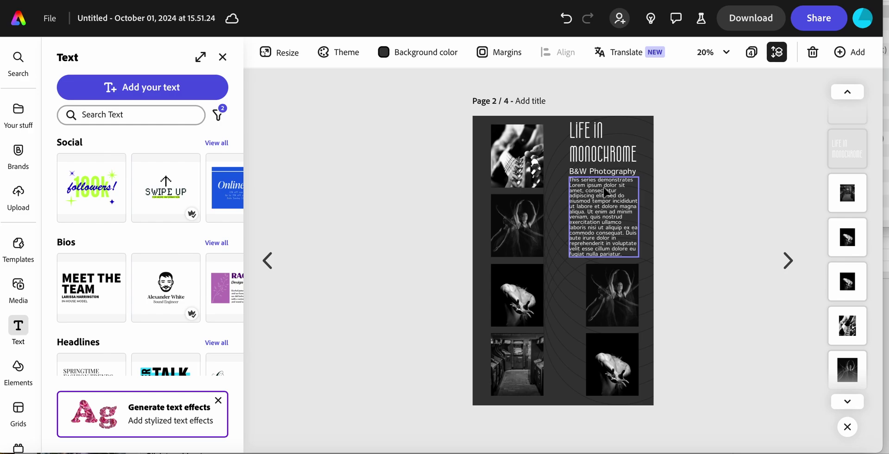
# Select the body paragraph under "B&W Photography" and examine its text up close.
pyautogui.click(577, 185)
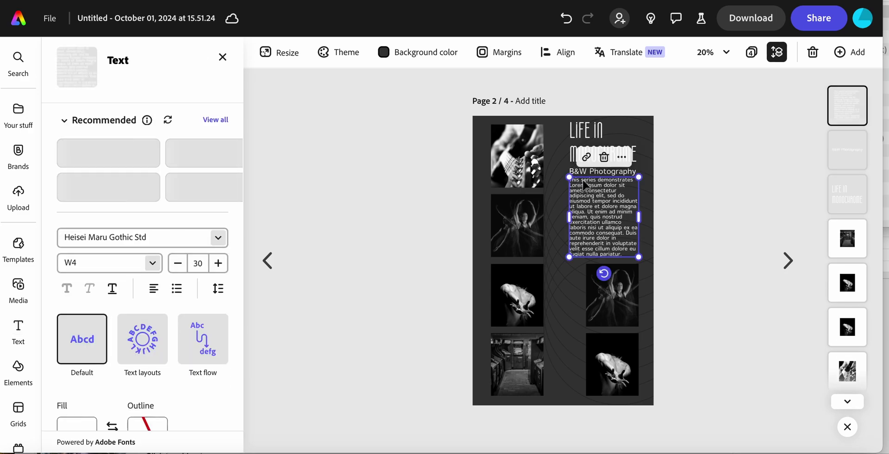
pyautogui.scroll(4, 583, 184)
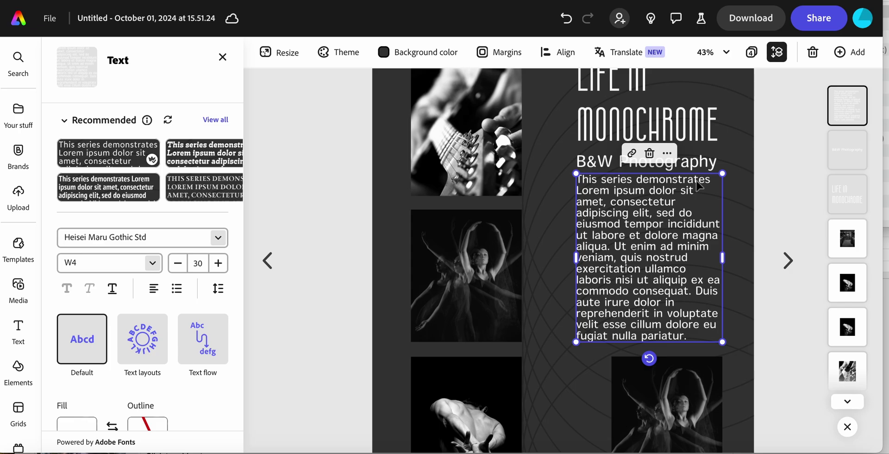
pyautogui.scroll(-3, 671, 195)
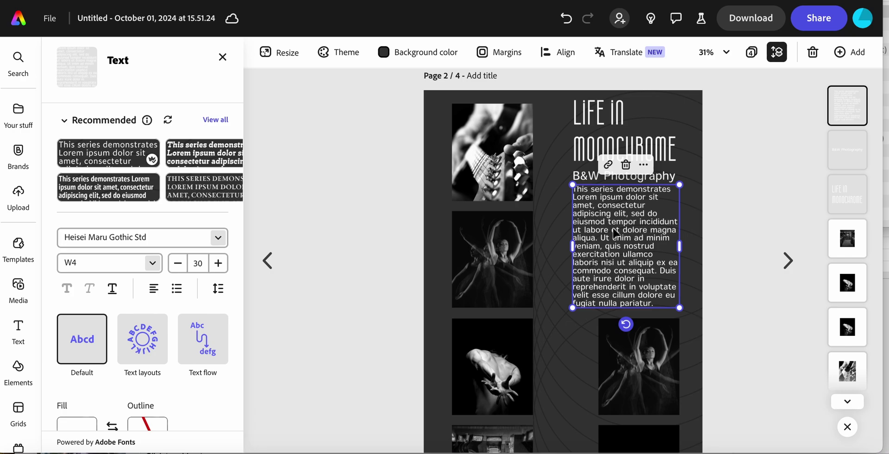
# Shift the faint circular line pattern image behind page 2's text slightly toward the left-hand photos.
pyautogui.click(687, 107)
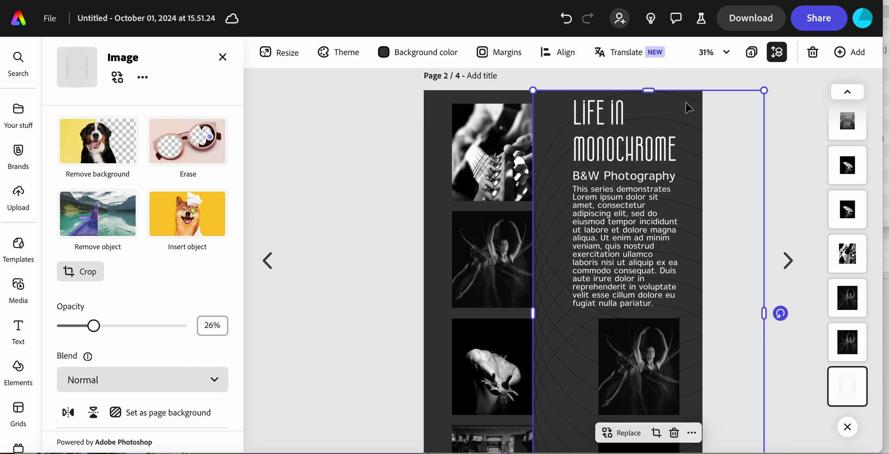
pyautogui.scroll(-2, 698, 131)
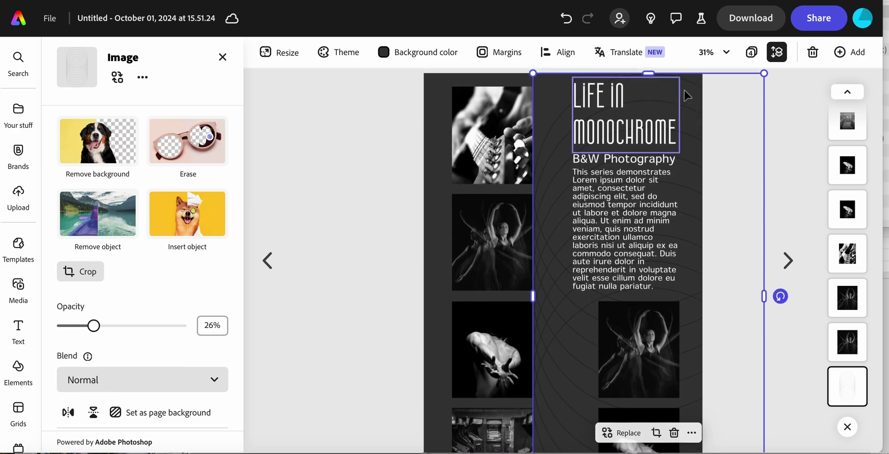
pyautogui.moveTo(693, 95)
pyautogui.mouseDown()
pyautogui.moveTo(720, 111)
pyautogui.moveTo(703, 107)
pyautogui.mouseUp()
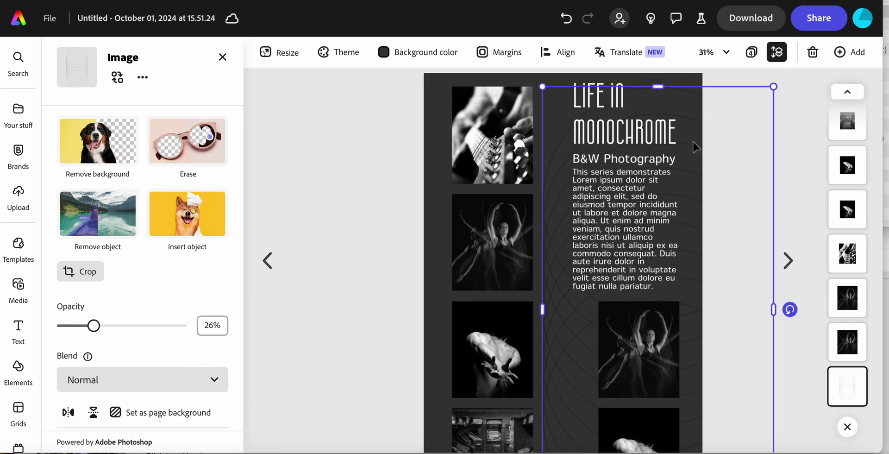
pyautogui.moveTo(693, 142); pyautogui.dragTo(680, 92)
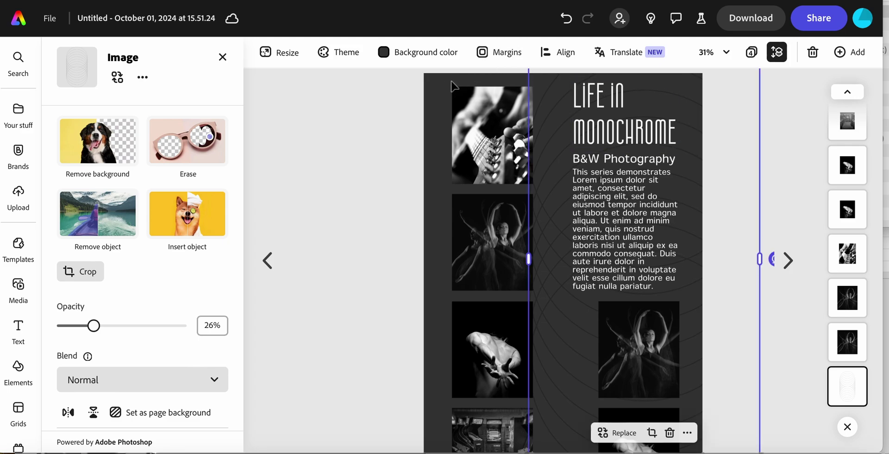
pyautogui.click(432, 93)
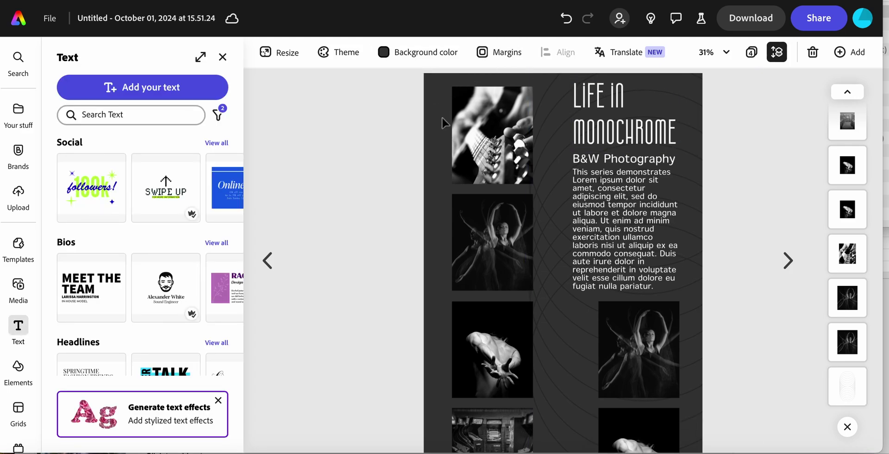
pyautogui.click(689, 104)
pyautogui.moveTo(693, 105); pyautogui.dragTo(674, 129)
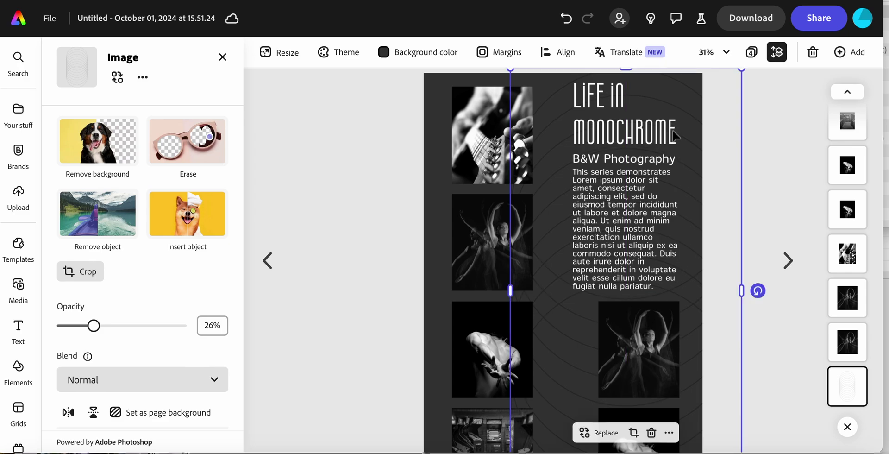
pyautogui.press('Escape')
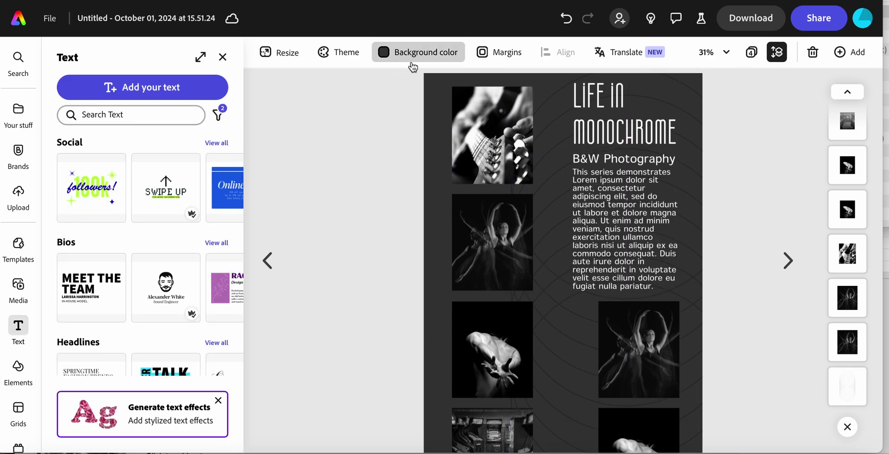
# Review the page background color choices, including the additional swatches and the custom color picker.
pyautogui.click(399, 55)
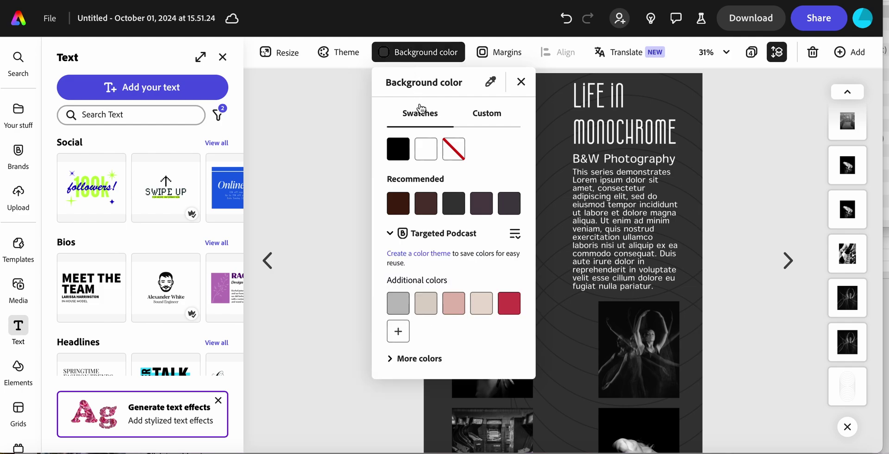
pyautogui.click(416, 359)
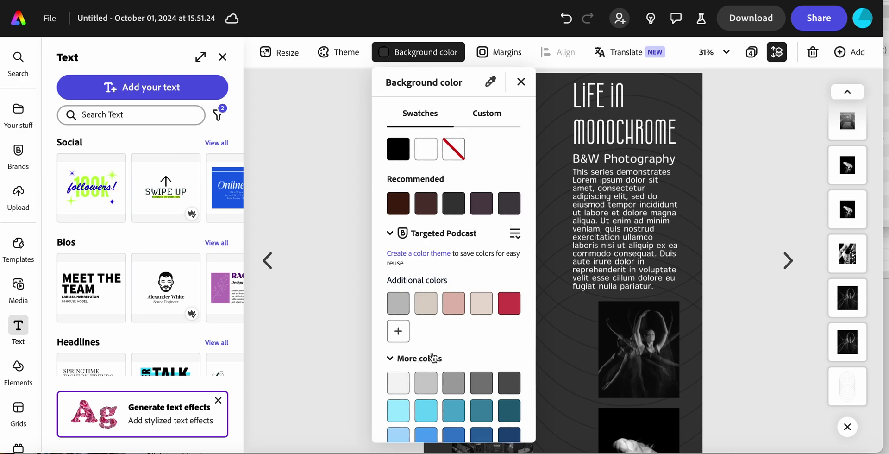
pyautogui.scroll(-5, 430, 357)
pyautogui.scroll(5, 434, 357)
pyautogui.scroll(-1, 433, 357)
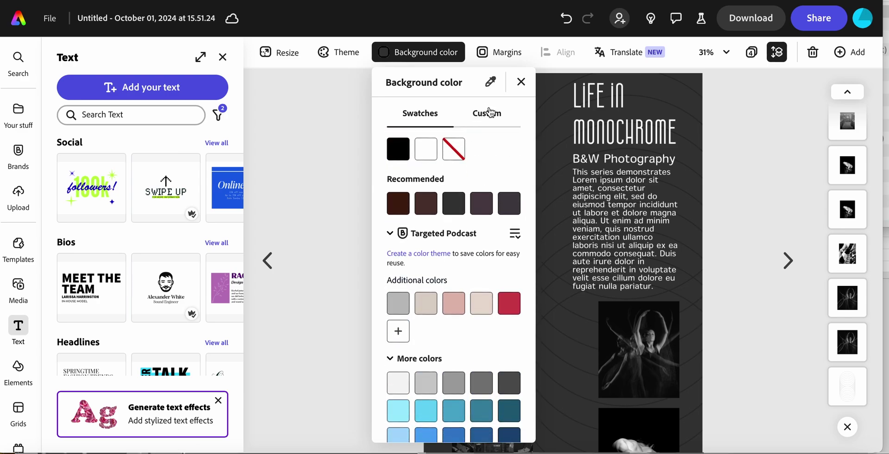
pyautogui.click(486, 115)
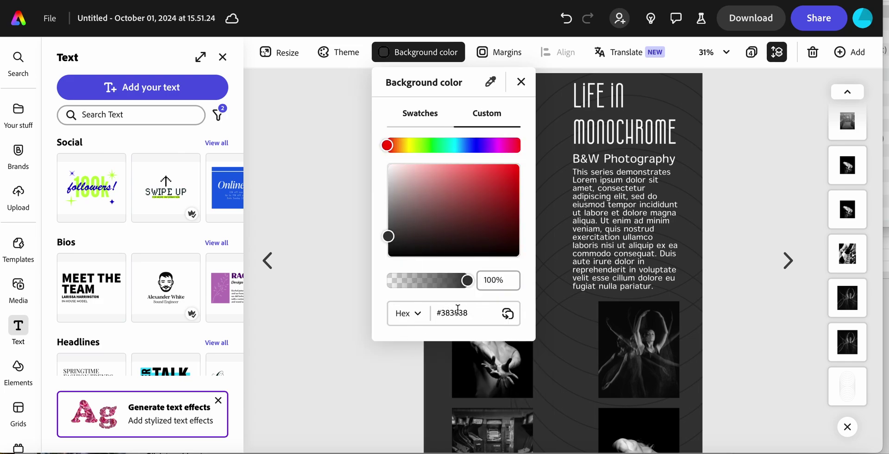
pyautogui.click(520, 82)
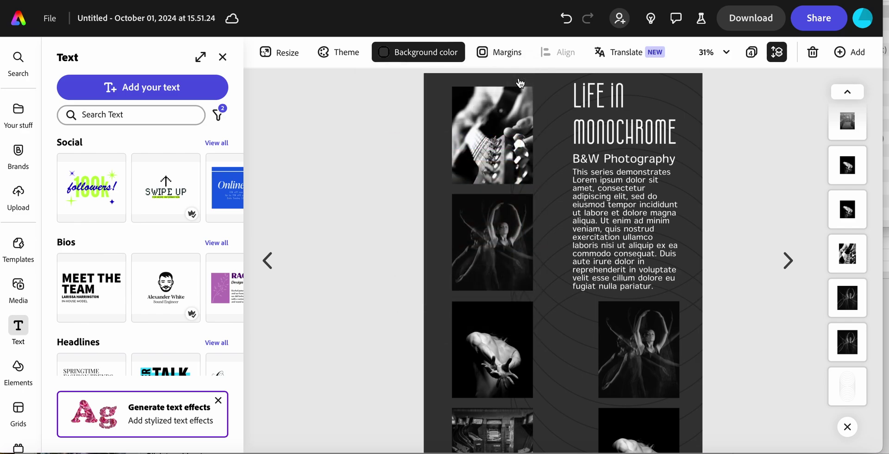
# Browse the color theme palettes available for the design, from Bold through Color pop.
pyautogui.click(346, 55)
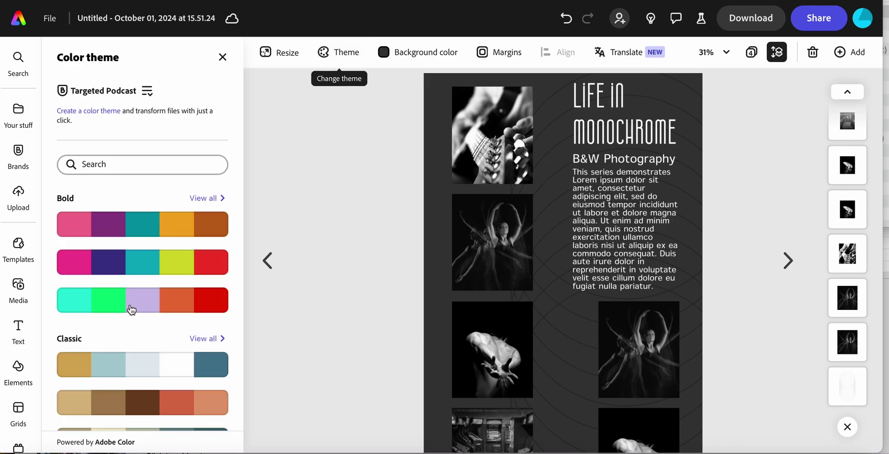
pyautogui.scroll(-5, 124, 313)
pyautogui.scroll(-3, 124, 317)
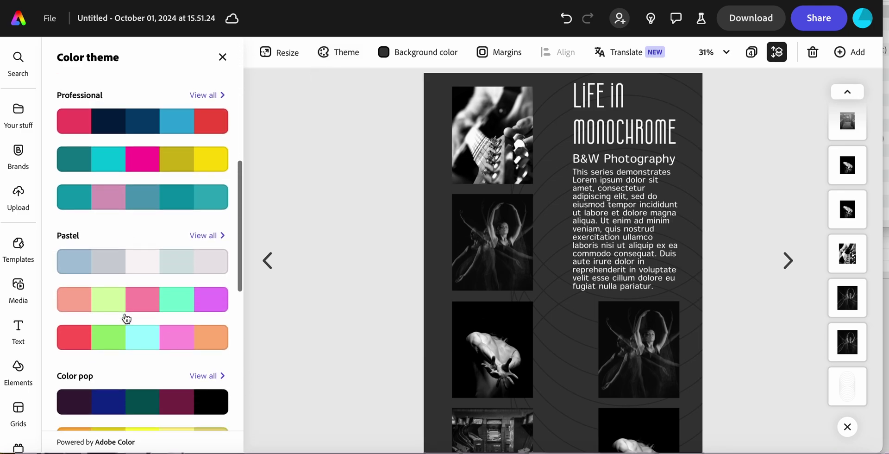
pyautogui.scroll(8, 123, 317)
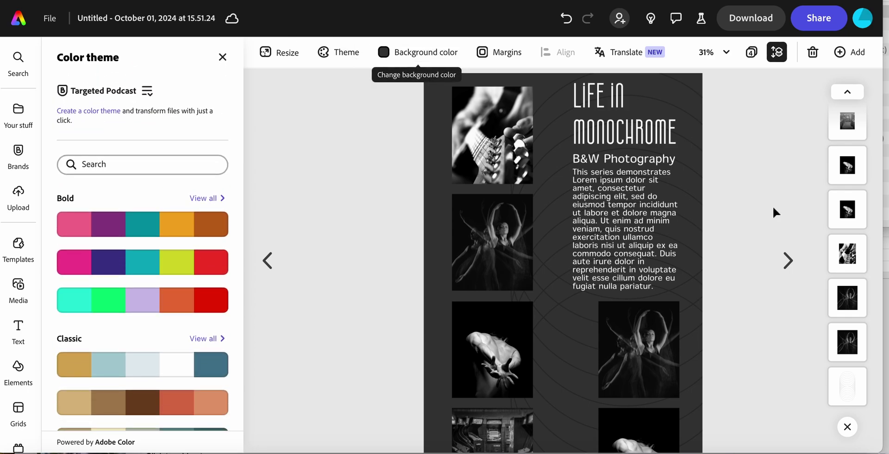
pyautogui.click(223, 58)
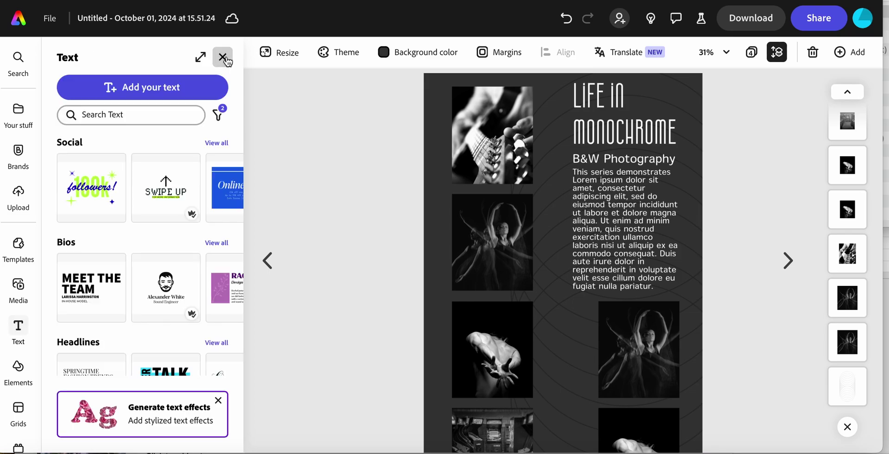
# Examine the resume layout on page 3 up close.
pyautogui.click(789, 261)
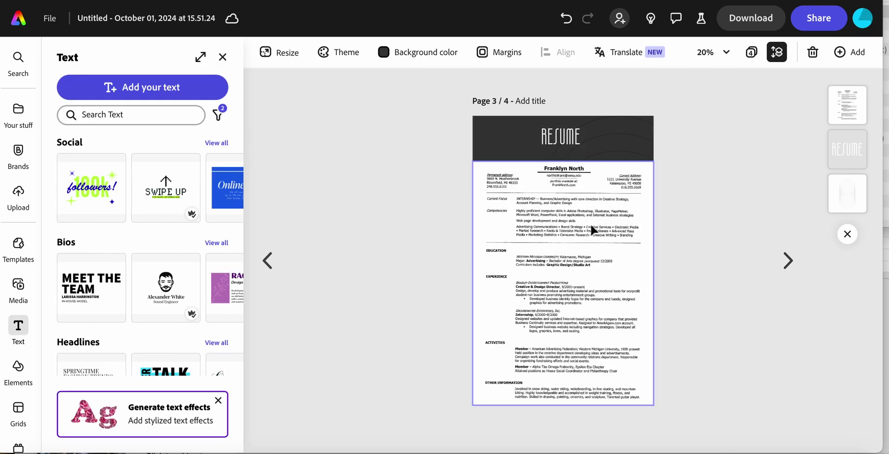
pyautogui.scroll(3, 592, 229)
pyautogui.scroll(2, 591, 228)
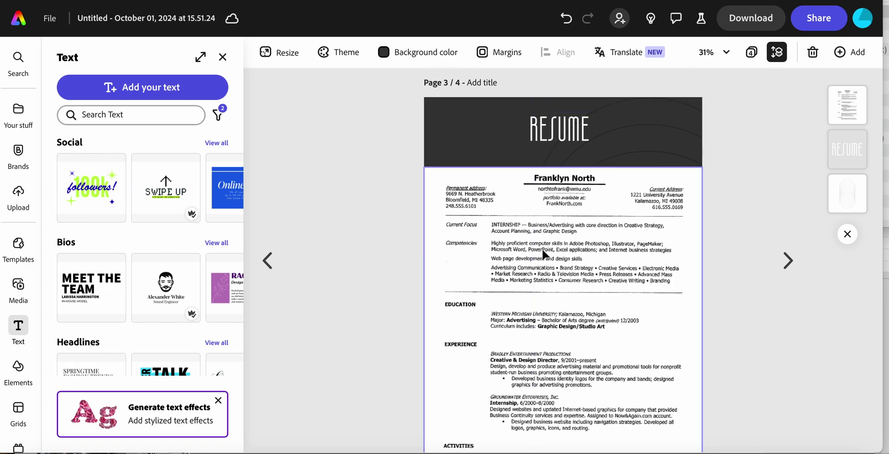
pyautogui.scroll(-2, 542, 206)
pyautogui.scroll(-2, 542, 209)
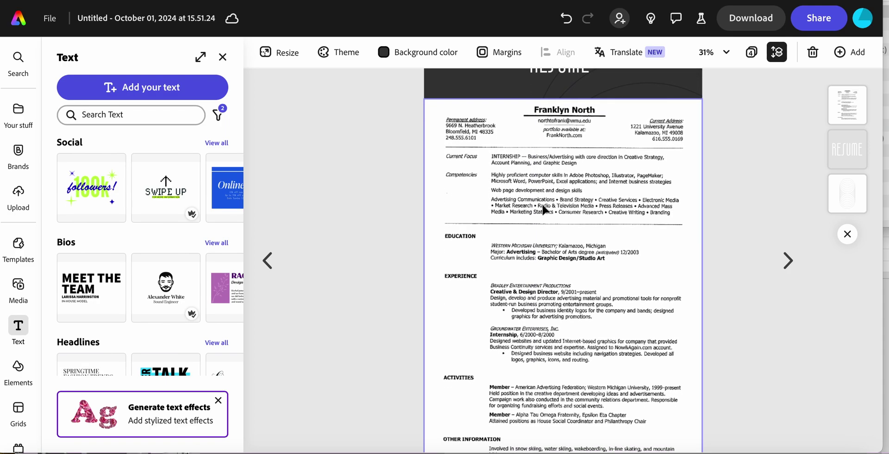
pyautogui.scroll(2, 541, 204)
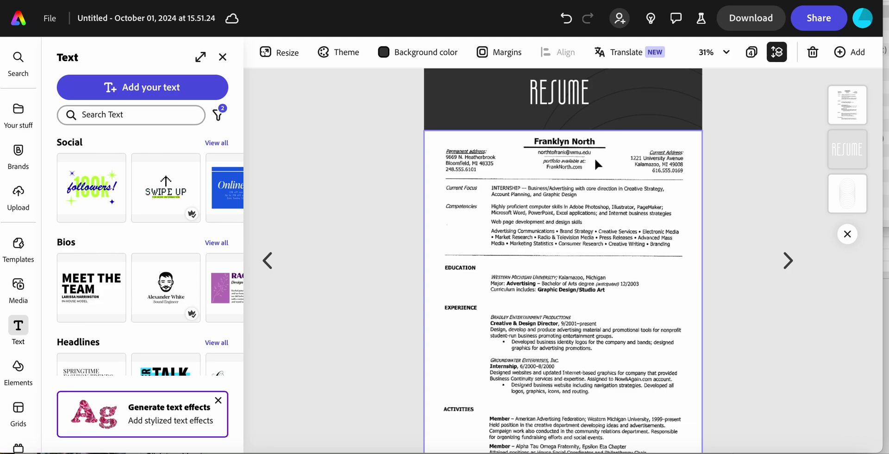
# Select the paragraph under "Playing with Light" on page 4 and refuse the website's notification request.
pyautogui.click(787, 260)
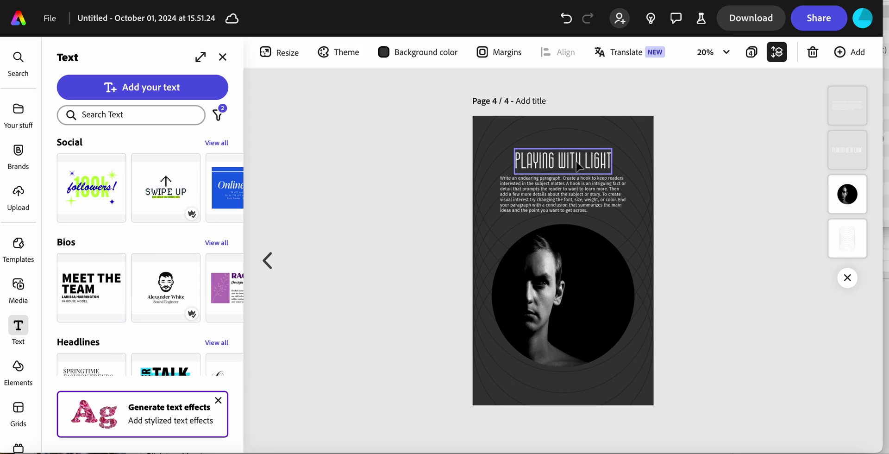
pyautogui.click(529, 187)
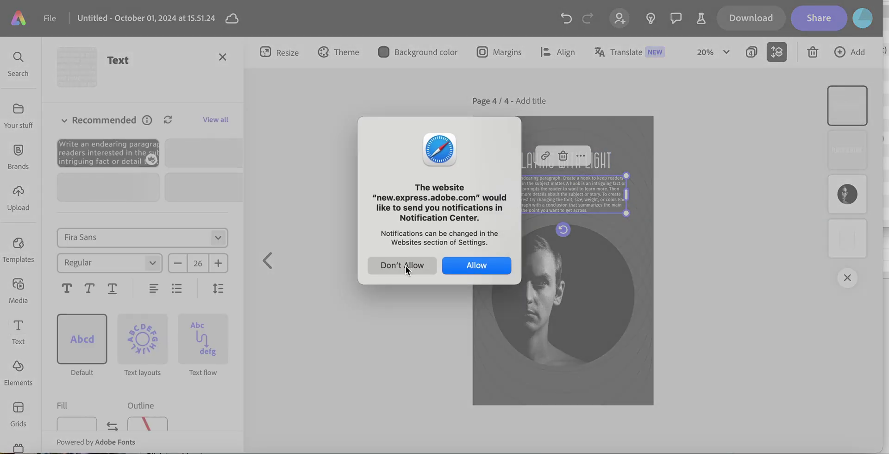
pyautogui.click(404, 265)
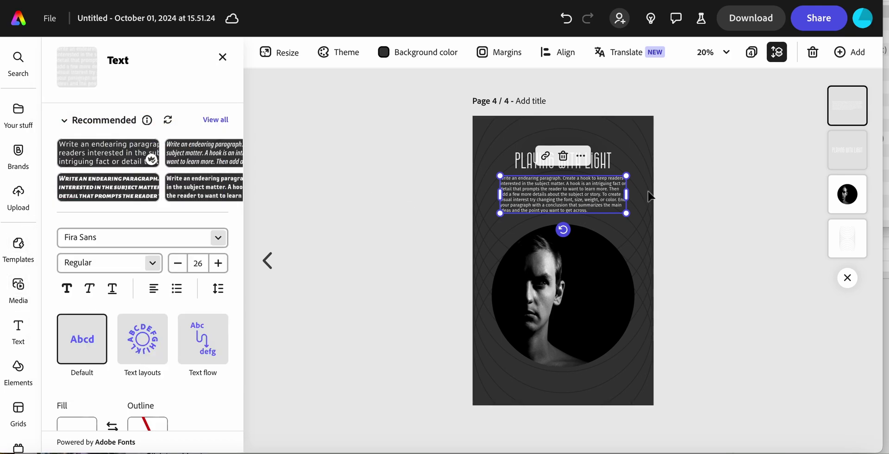
# Deselect the page 4 paragraph and show the media library for uploads, photos, videos and audio.
pyautogui.click(792, 233)
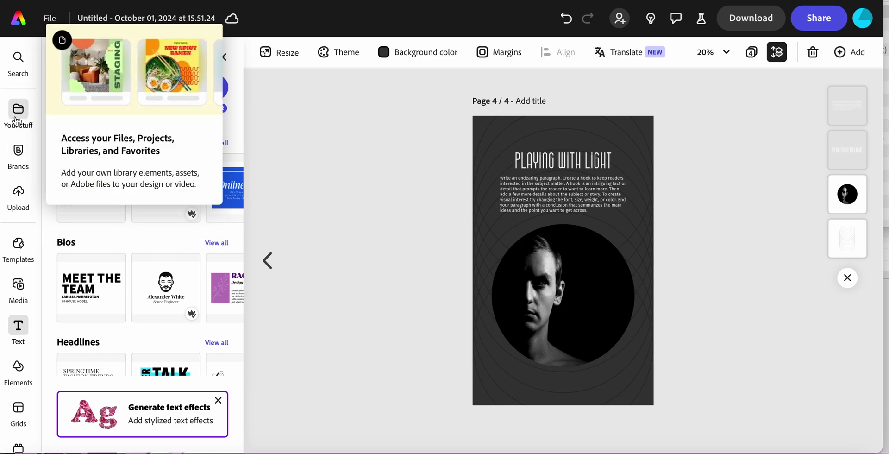
pyautogui.click(18, 284)
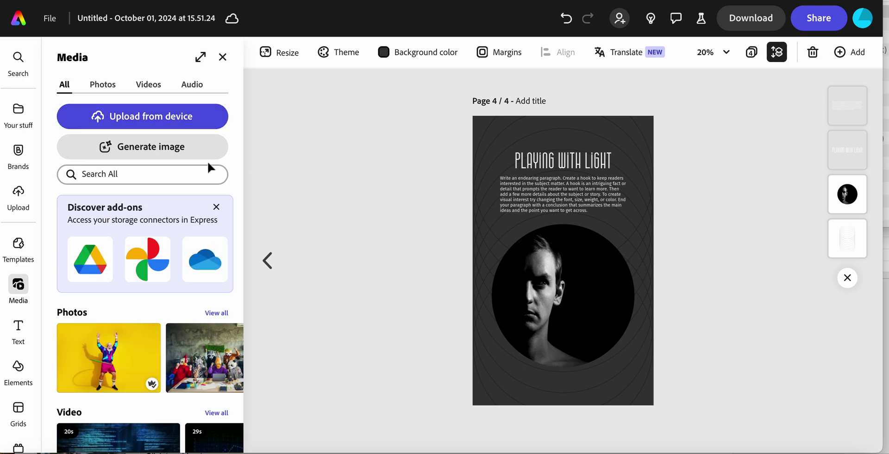
# Browse the stock video categories in the media library and return to the overview of all media.
pyautogui.click(148, 84)
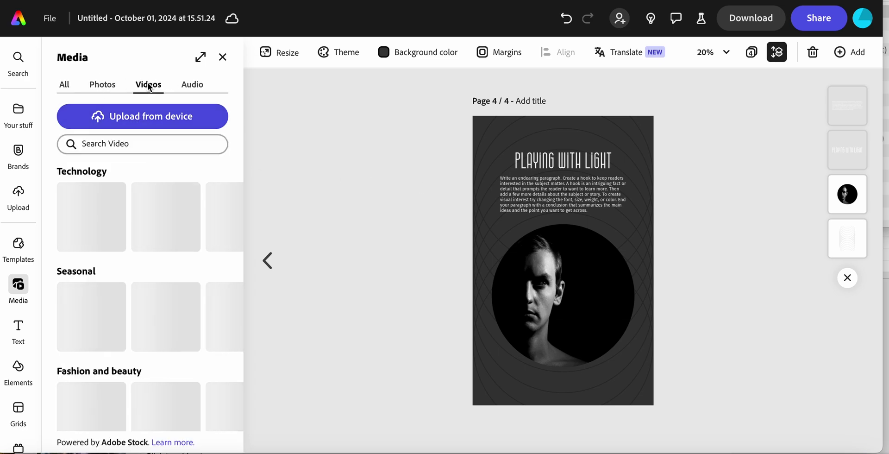
pyautogui.scroll(-7, 115, 236)
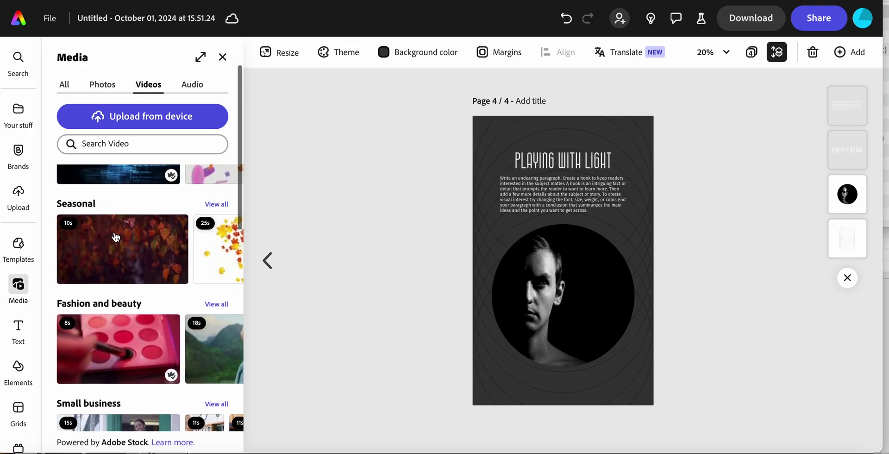
pyautogui.scroll(7, 116, 237)
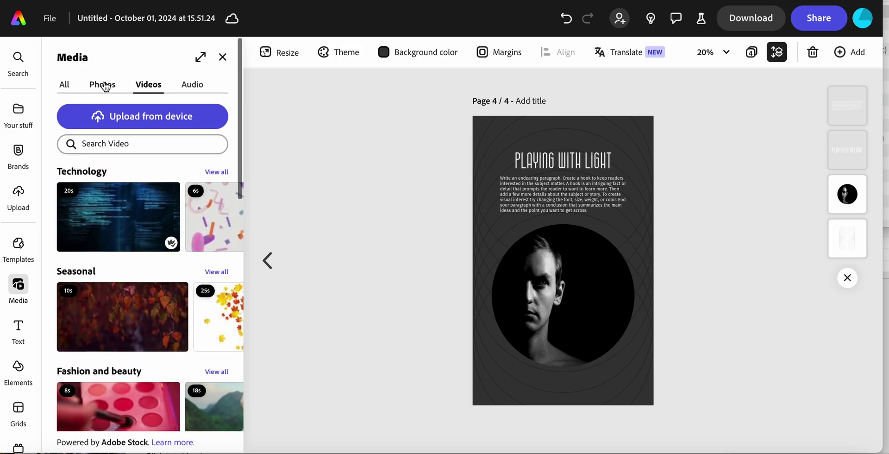
pyautogui.click(64, 85)
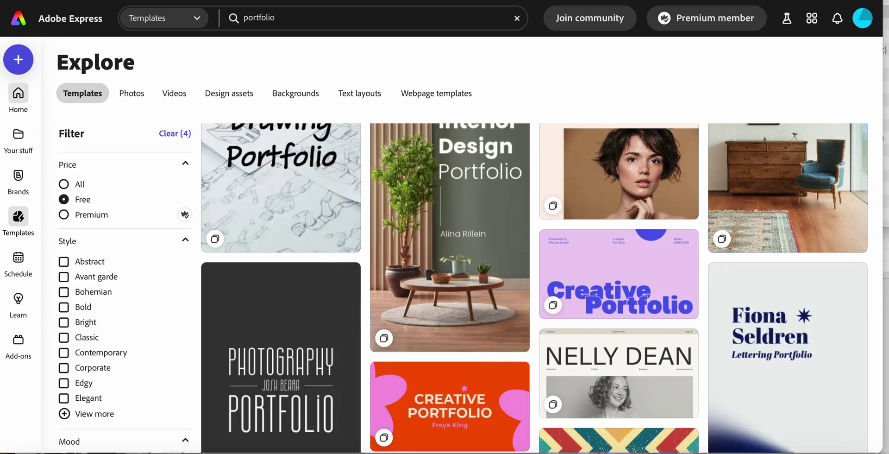
# Look over the starting options and suggested templates on the Adobe Express home page.
pyautogui.click(18, 95)
pyautogui.scroll(-2, 308, 288)
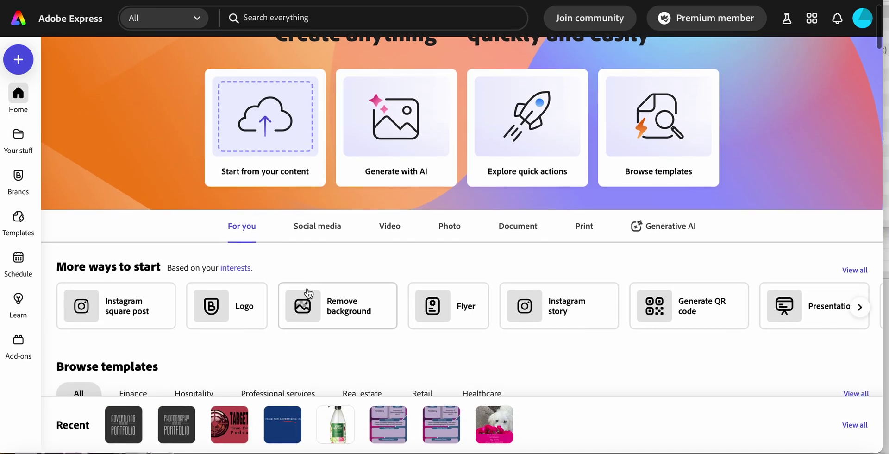
pyautogui.scroll(-5, 312, 287)
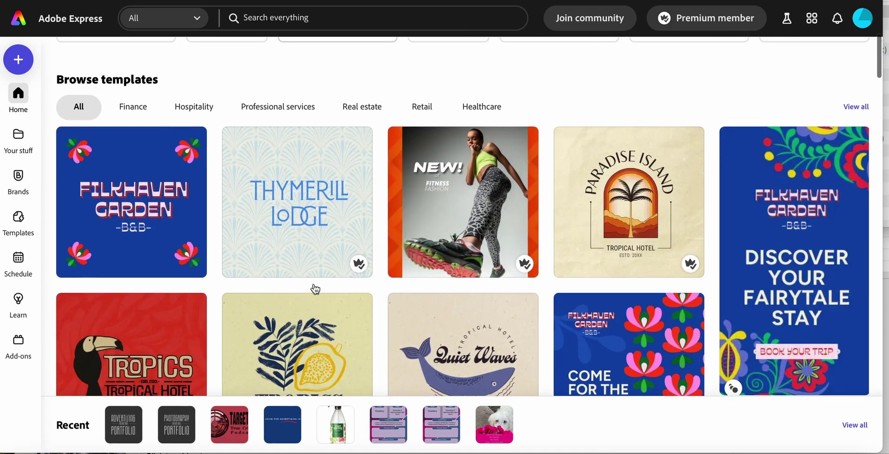
pyautogui.scroll(7, 315, 289)
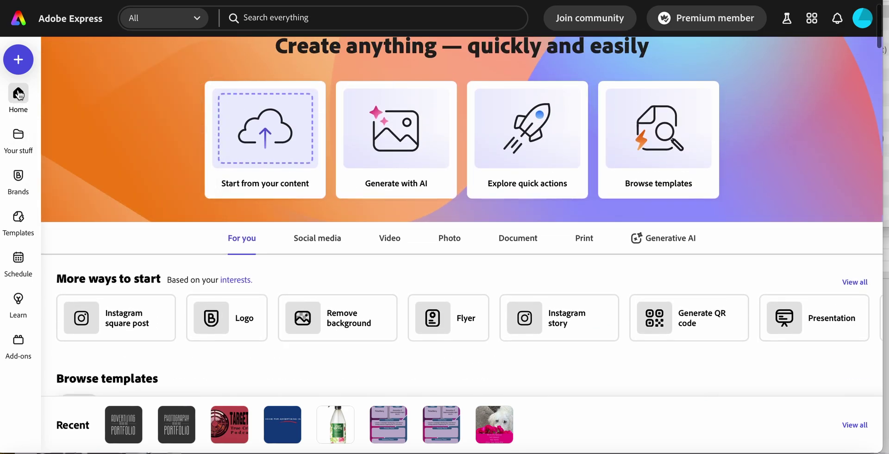
# Browse the previously created designs among the account's own files.
pyautogui.click(18, 134)
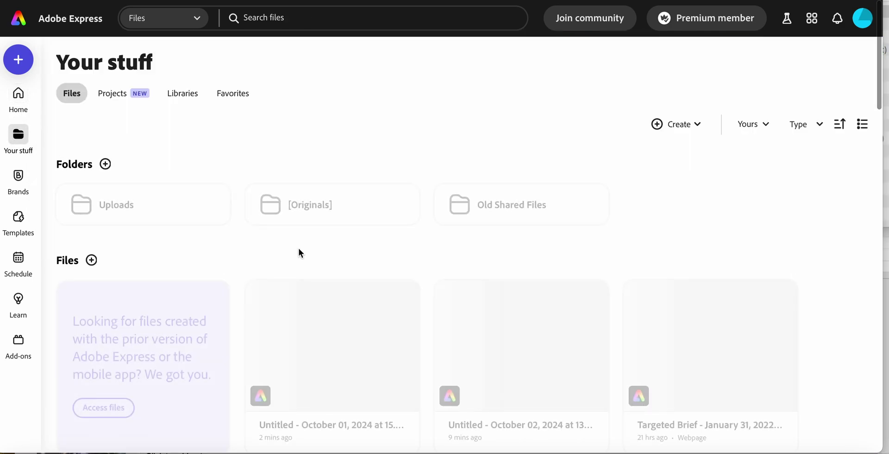
pyautogui.scroll(-1, 298, 250)
pyautogui.scroll(-9, 298, 250)
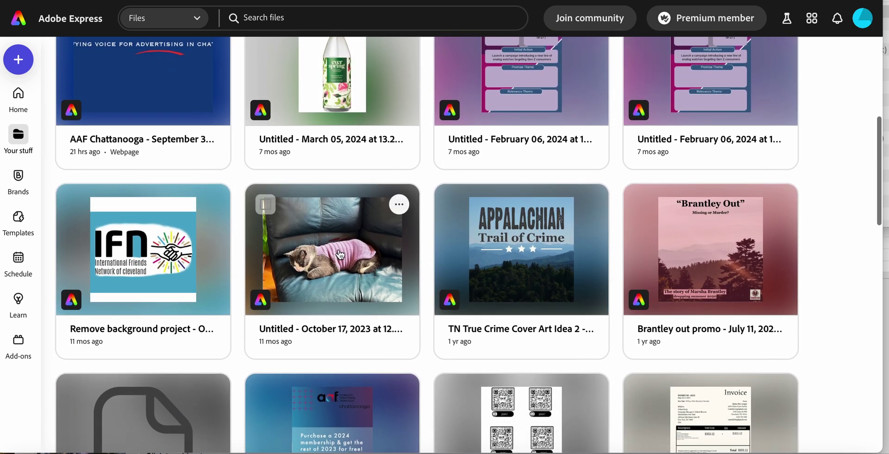
pyautogui.click(339, 254)
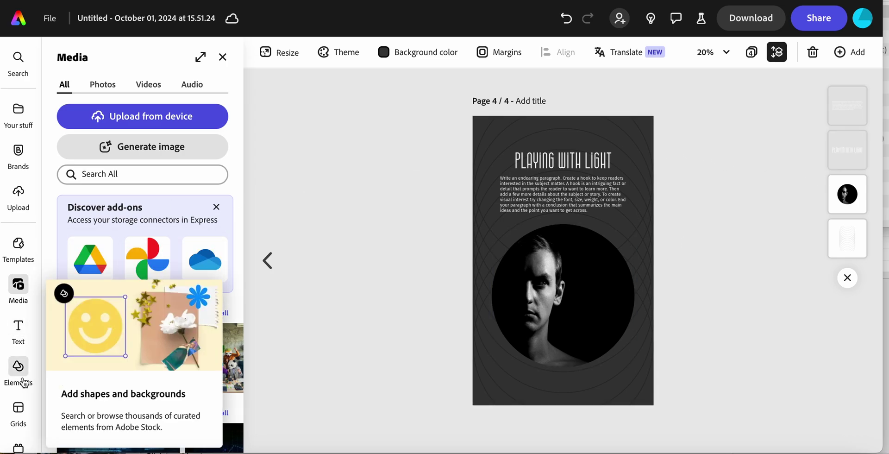
# Search the design elements for "circle frame".
pyautogui.scroll(-1, 14, 329)
pyautogui.click(16, 326)
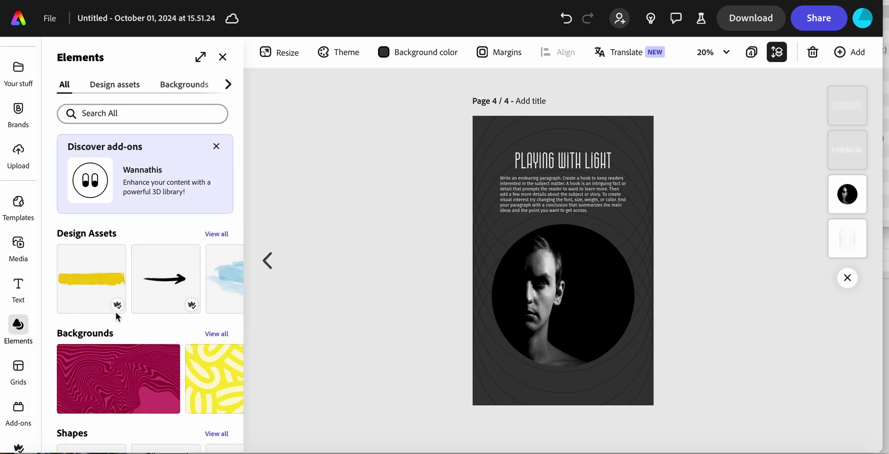
pyautogui.click(107, 111)
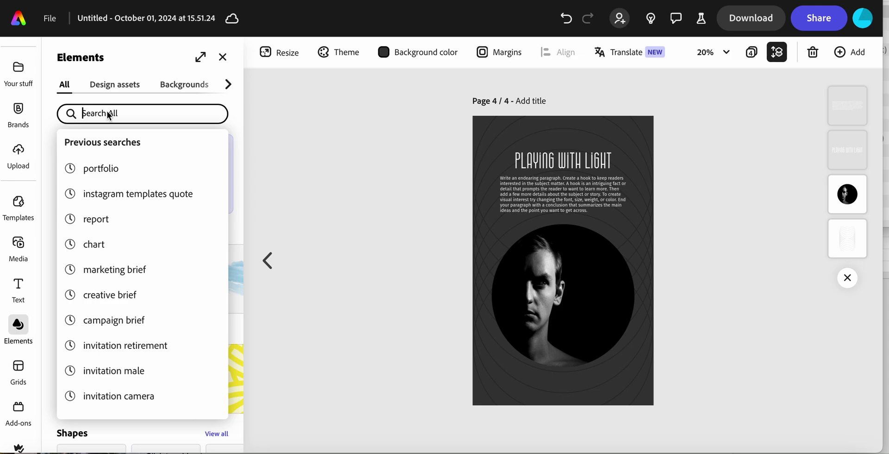
pyautogui.write('circle')
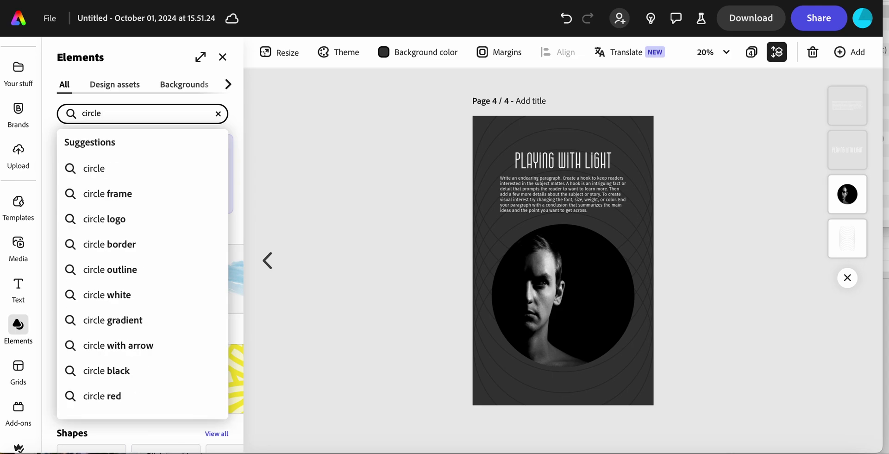
pyautogui.click(101, 194)
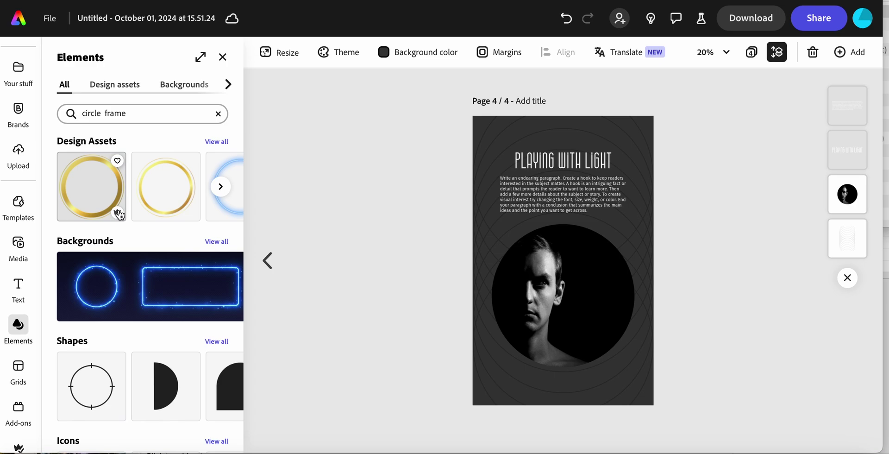
# Examine the circle frame results across element categories, including the full set of matching icons.
pyautogui.scroll(-4, 119, 214)
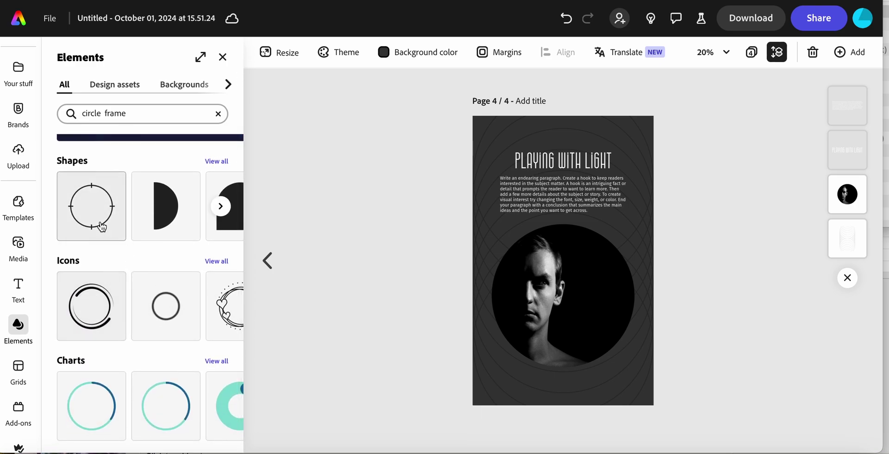
pyautogui.scroll(4, 102, 226)
pyautogui.scroll(-1, 106, 220)
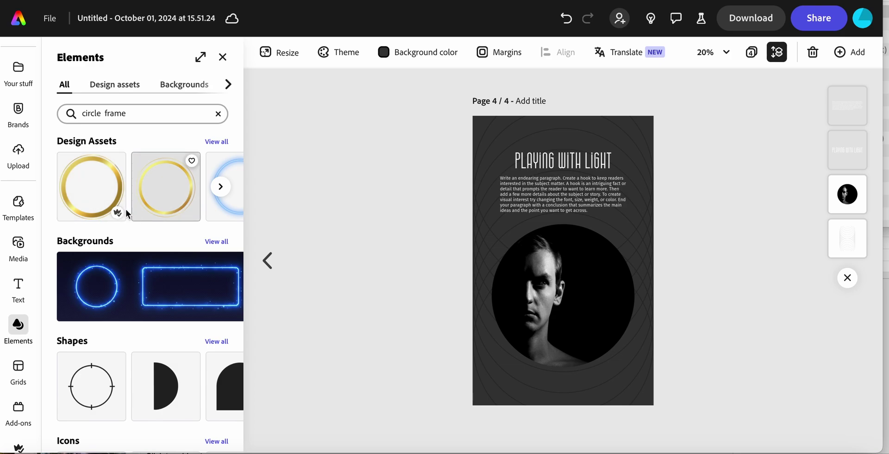
pyautogui.scroll(-4, 113, 254)
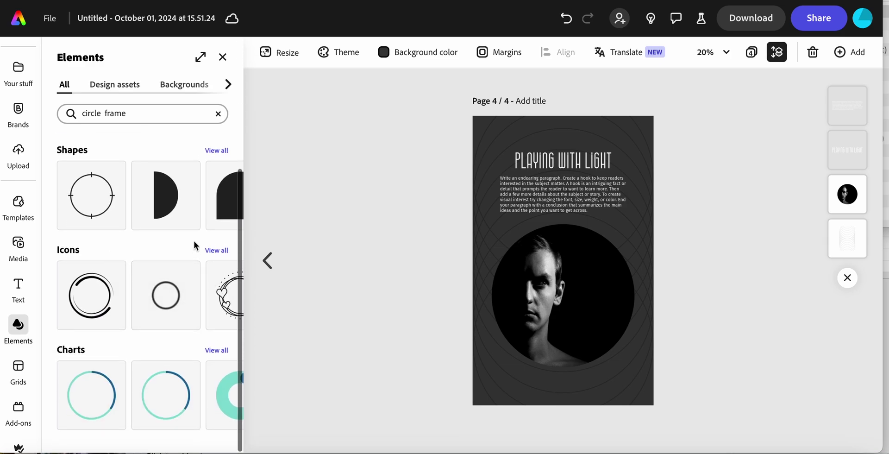
pyautogui.click(218, 252)
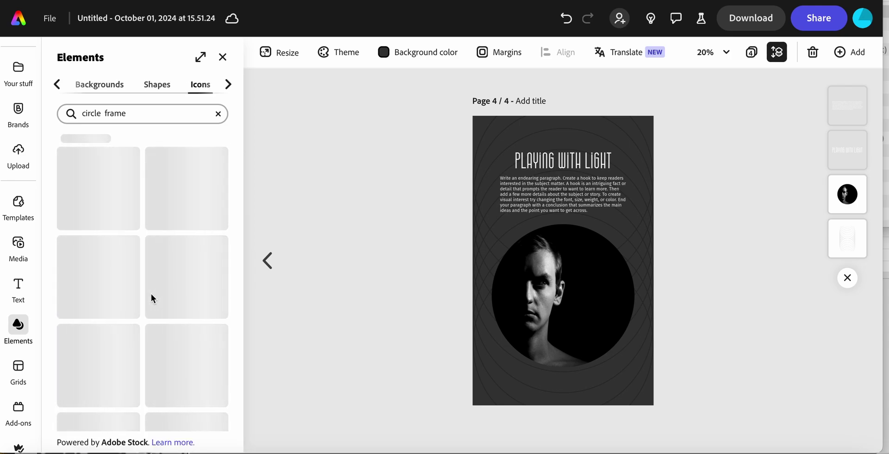
pyautogui.scroll(-10, 151, 294)
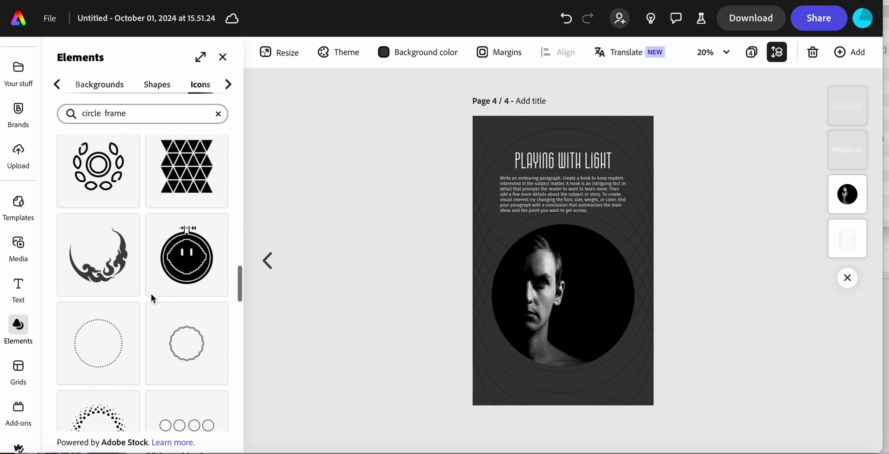
# Browse the photo grid layouts available for the portfolio pages.
pyautogui.click(19, 368)
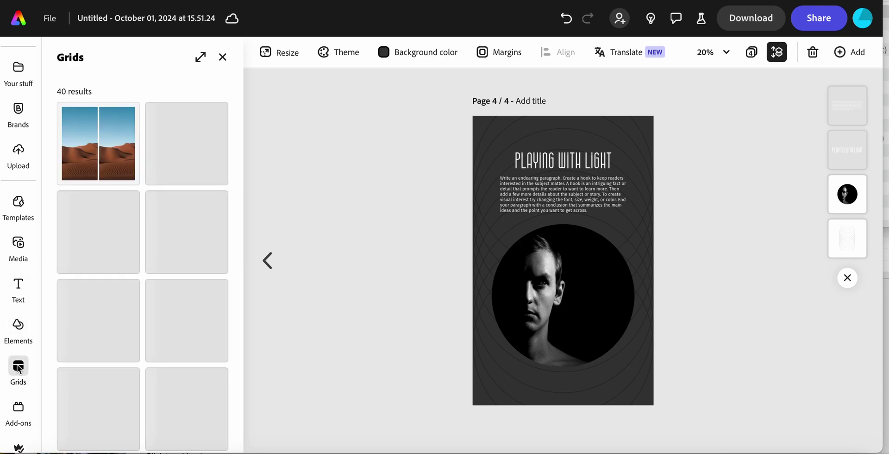
pyautogui.scroll(-8, 127, 351)
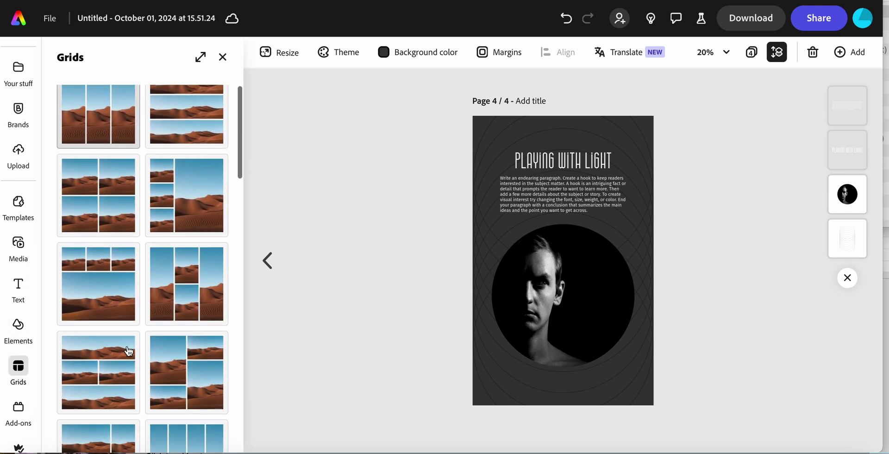
pyautogui.scroll(-10, 128, 350)
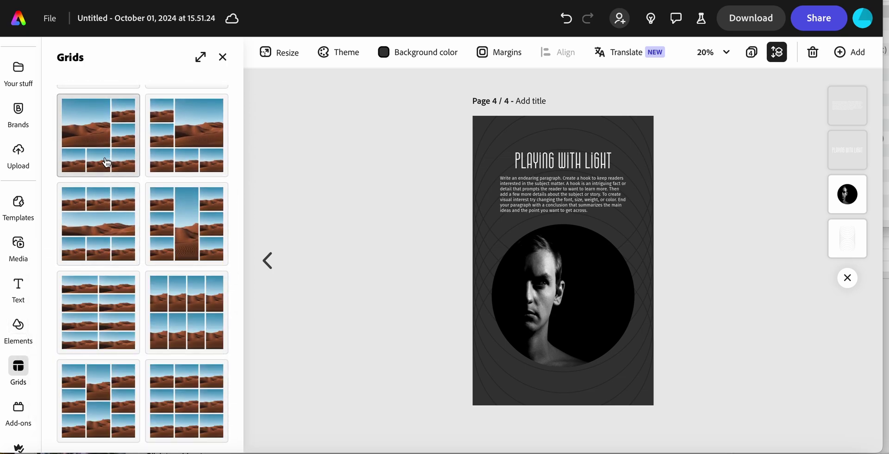
pyautogui.scroll(-1, 21, 403)
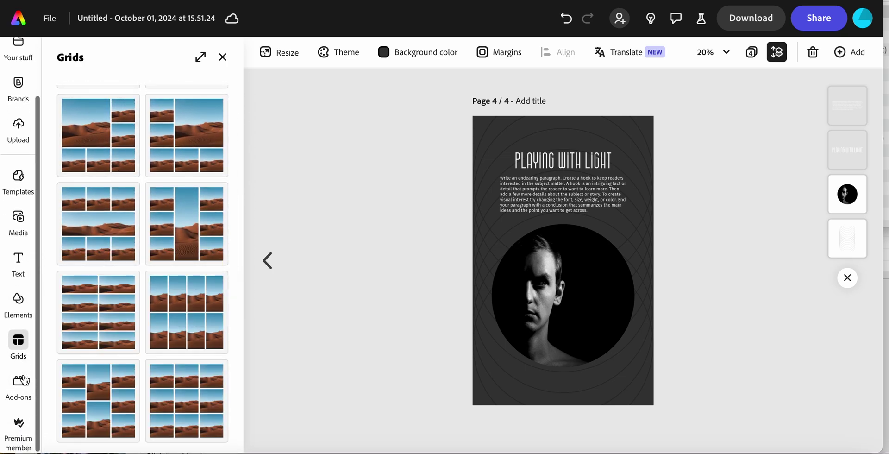
pyautogui.scroll(2, 21, 384)
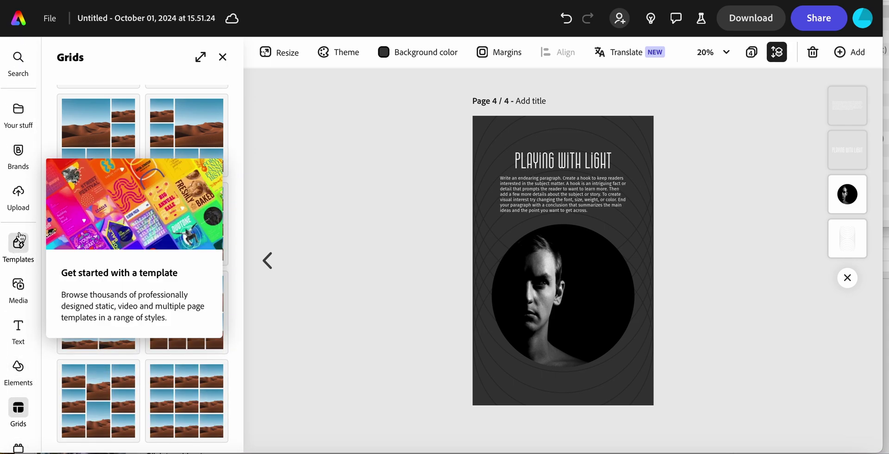
pyautogui.moveTo(12, 198)
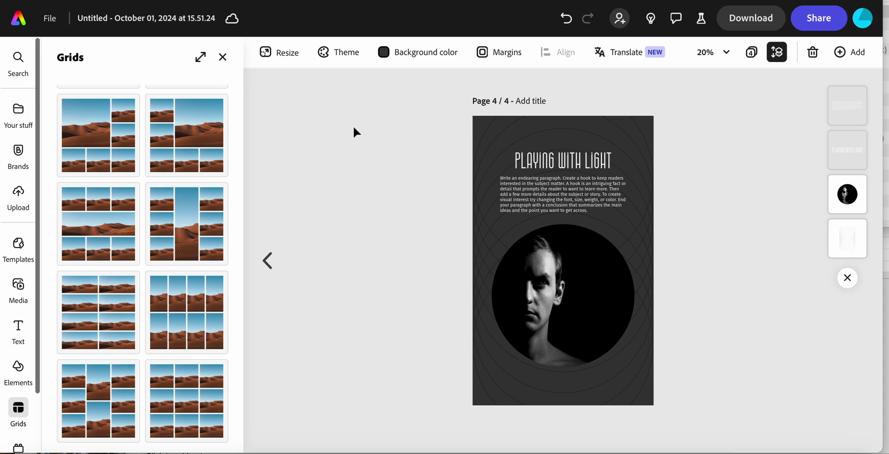
# Review the monochrome photography page and the resume page, and return to page 4.
pyautogui.click(267, 261)
pyautogui.click(268, 261)
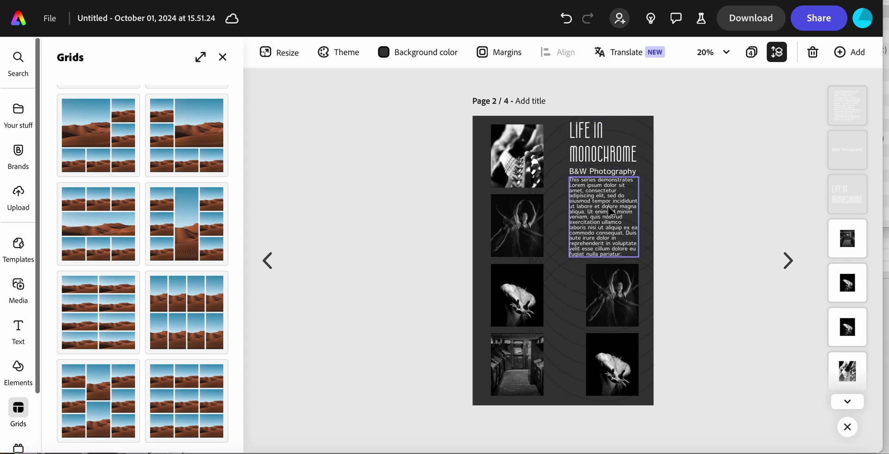
pyautogui.click(789, 262)
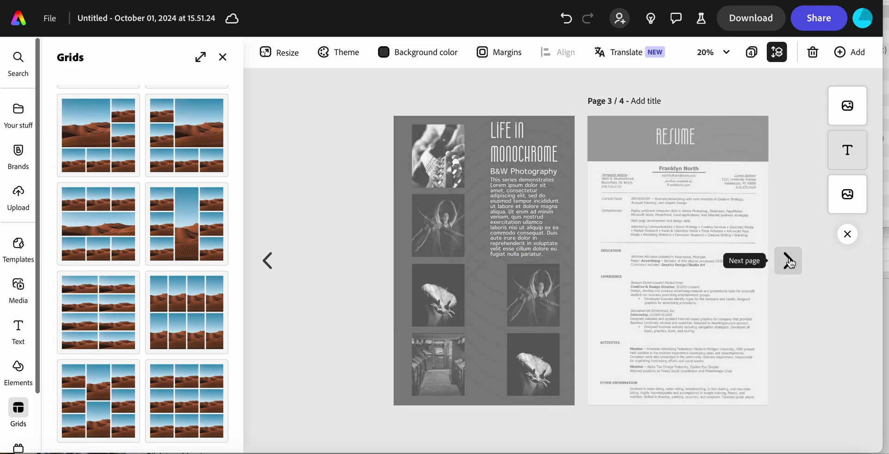
pyautogui.click(789, 261)
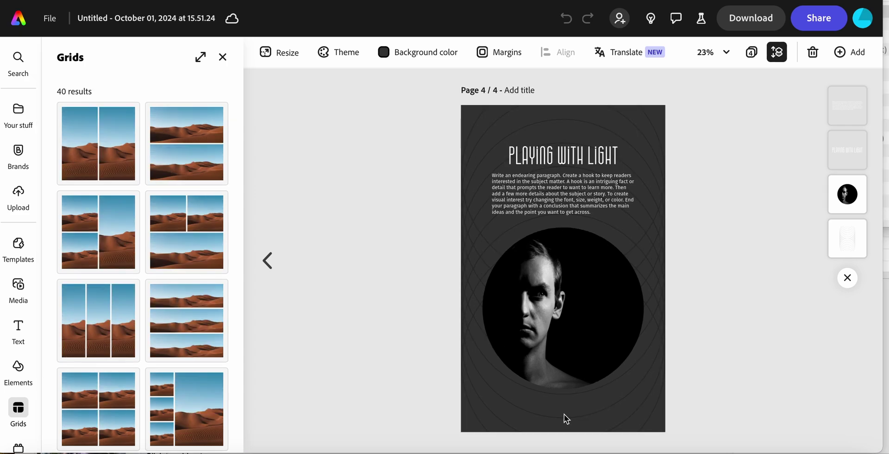
# Copy the portfolio's live view-only link from the sharing options.
pyautogui.click(815, 22)
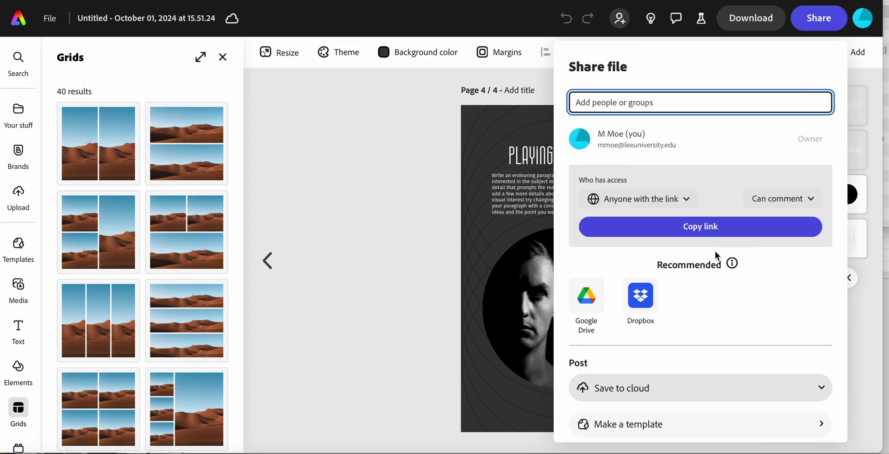
pyautogui.scroll(-3, 693, 367)
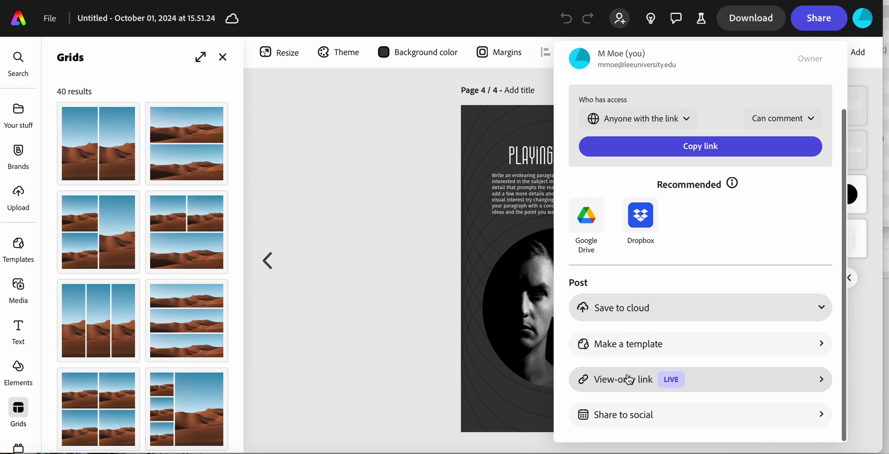
pyautogui.click(626, 379)
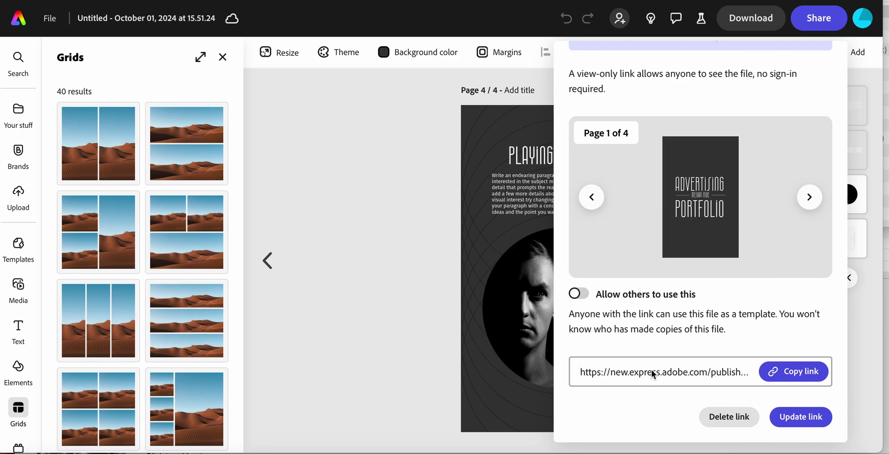
pyautogui.click(802, 374)
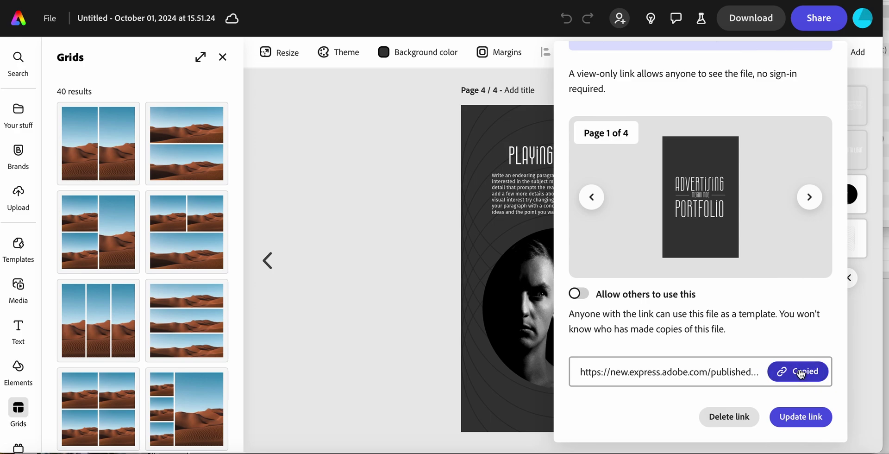
# Open the copied view-only link in a new browser tab.
pyautogui.press('super+t')
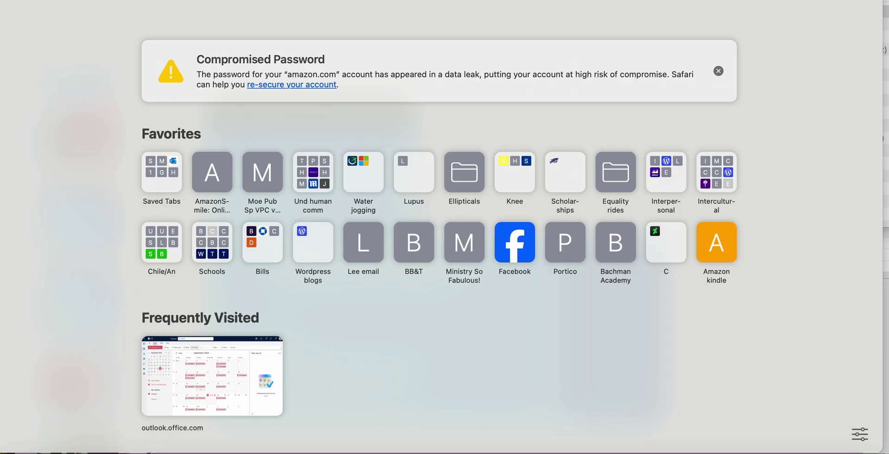
pyautogui.press('super+v')
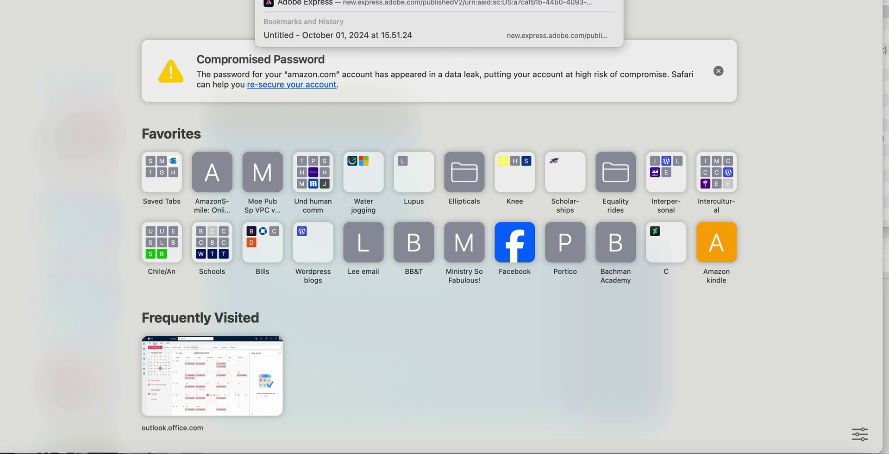
pyautogui.press('Return')
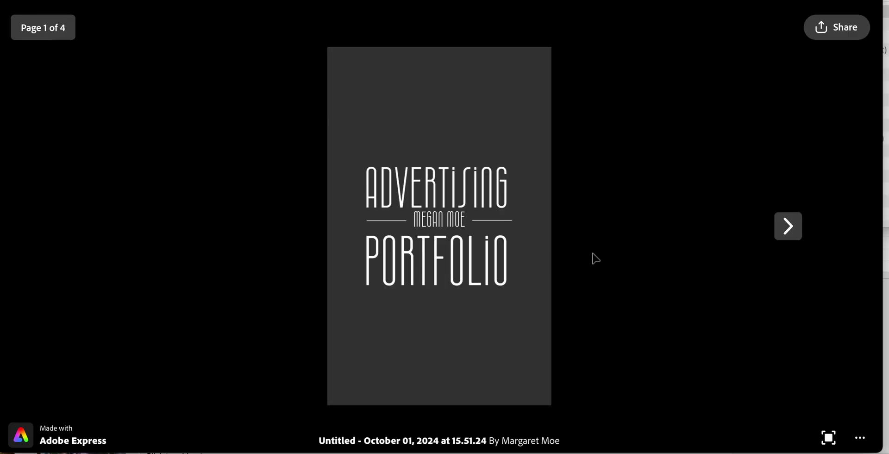
# Page through the published portfolio to page 4 and back to the cover page.
pyautogui.click(787, 225)
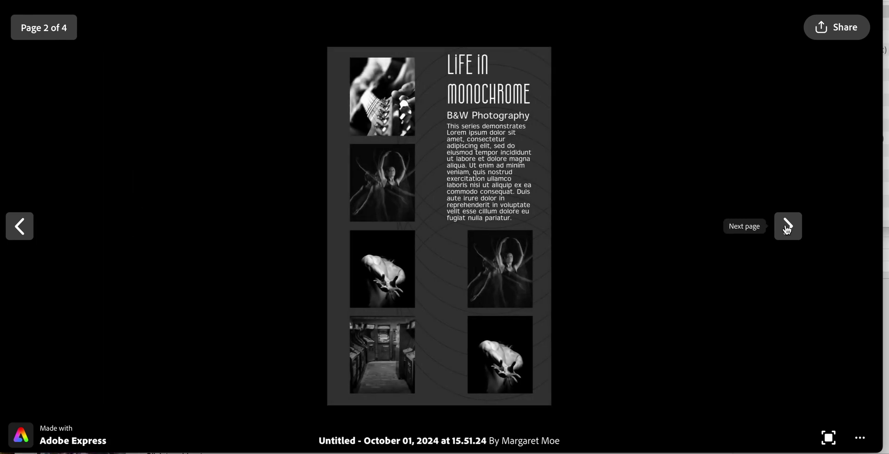
pyautogui.click(787, 227)
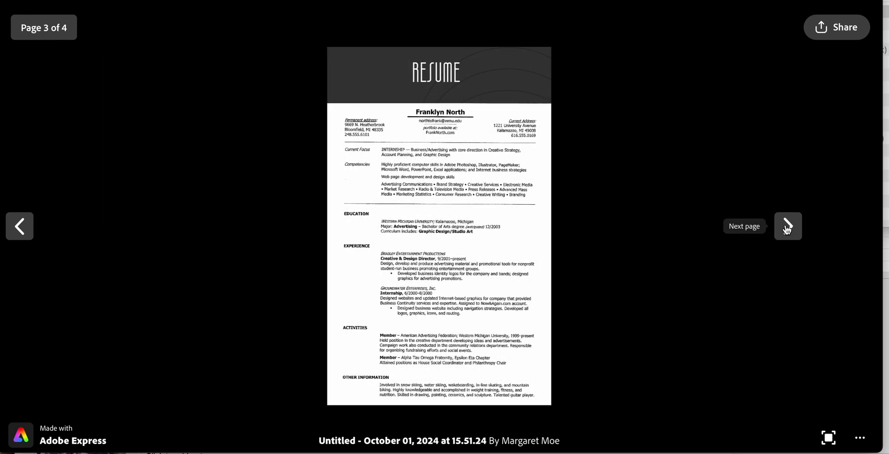
pyautogui.click(787, 227)
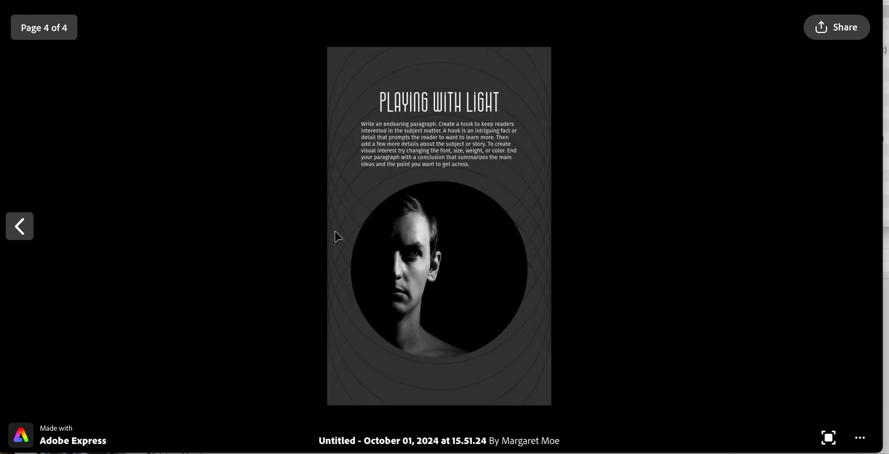
pyautogui.click(19, 227)
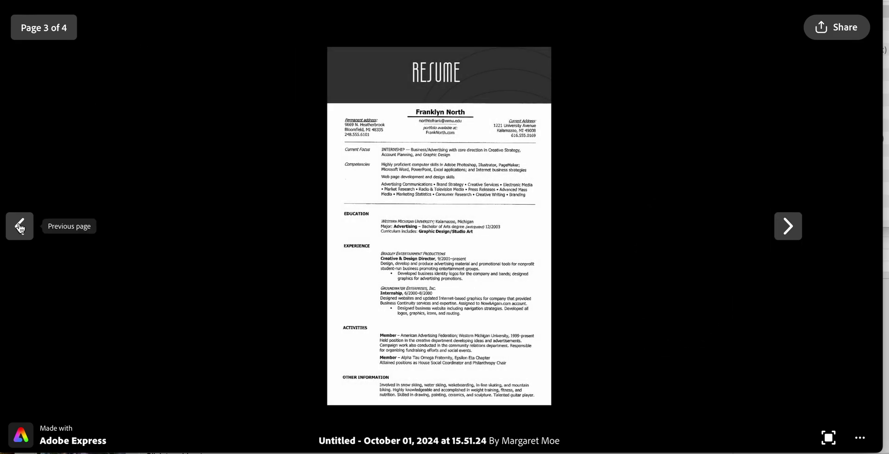
pyautogui.click(19, 227)
pyautogui.click(20, 227)
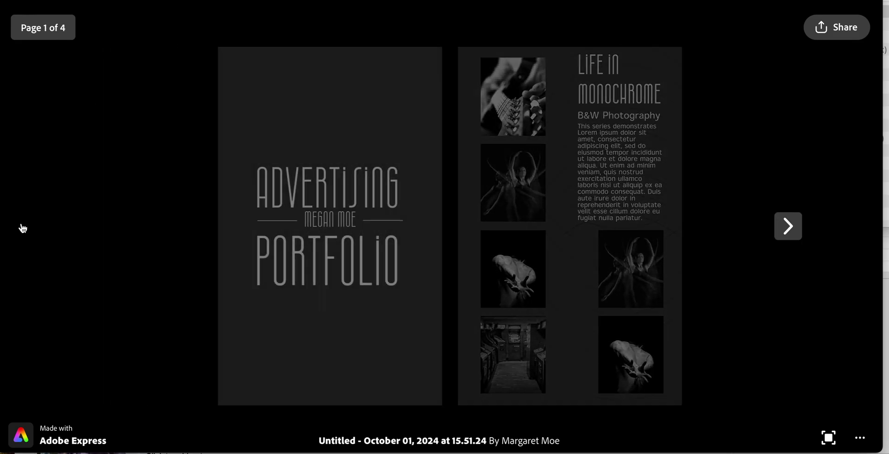